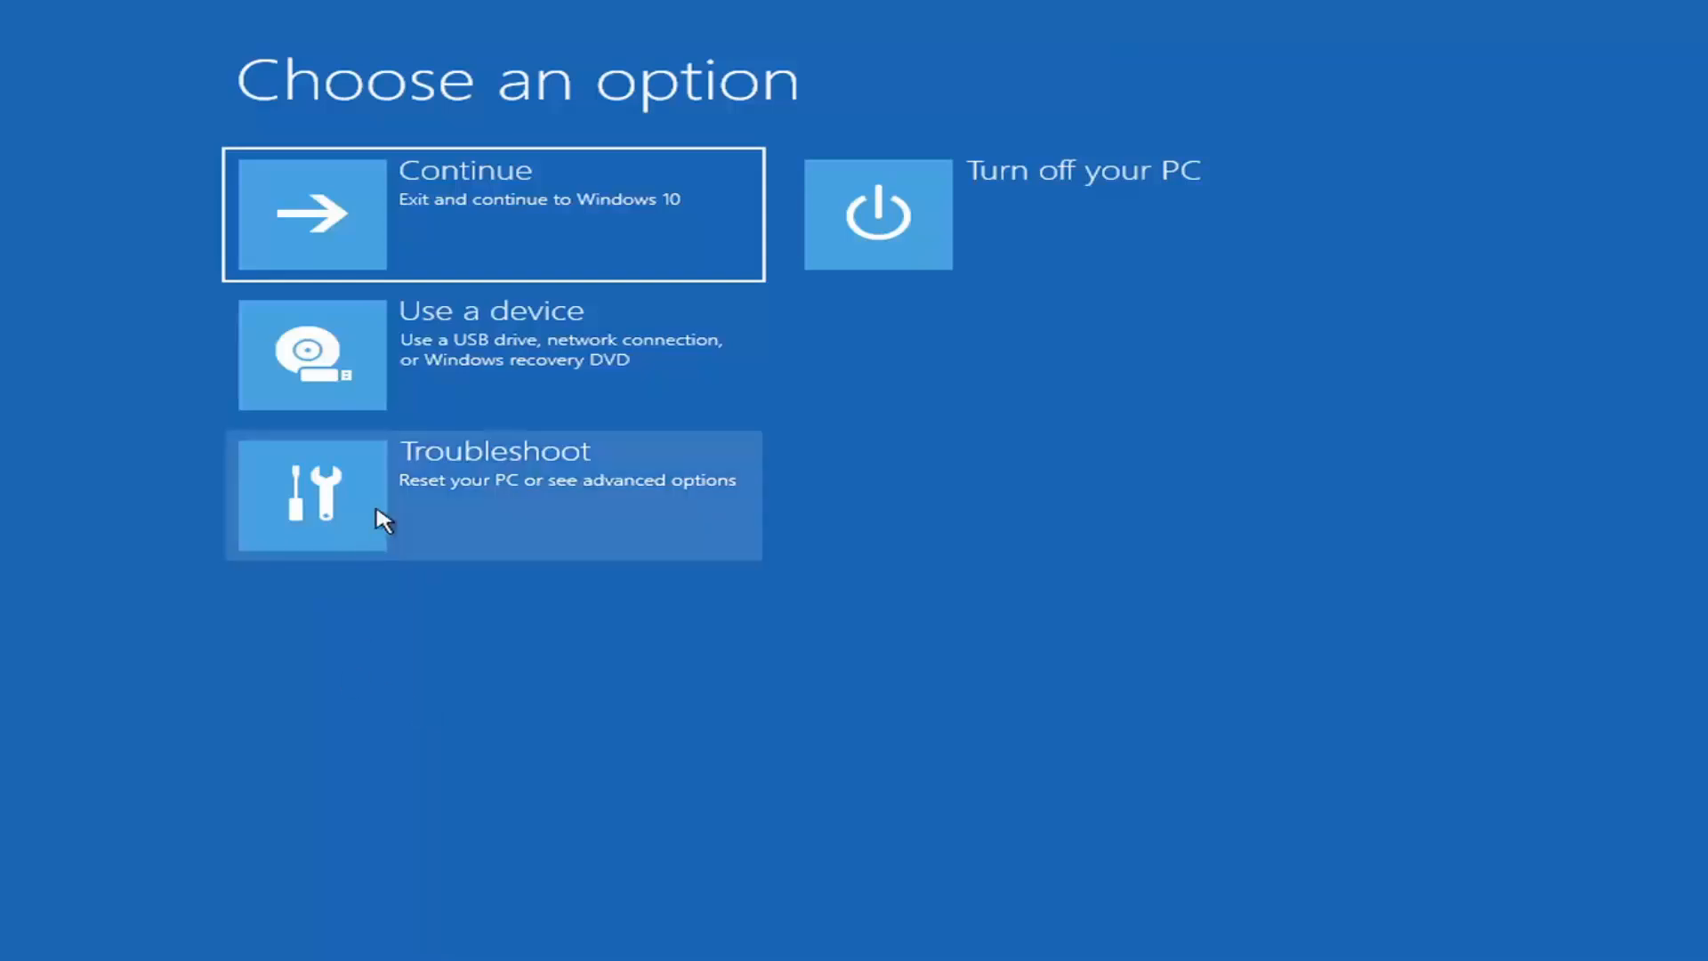
Run Startup Repair from the advanced troubleshooting options, then return to the recovery options.
left_click(639, 504)
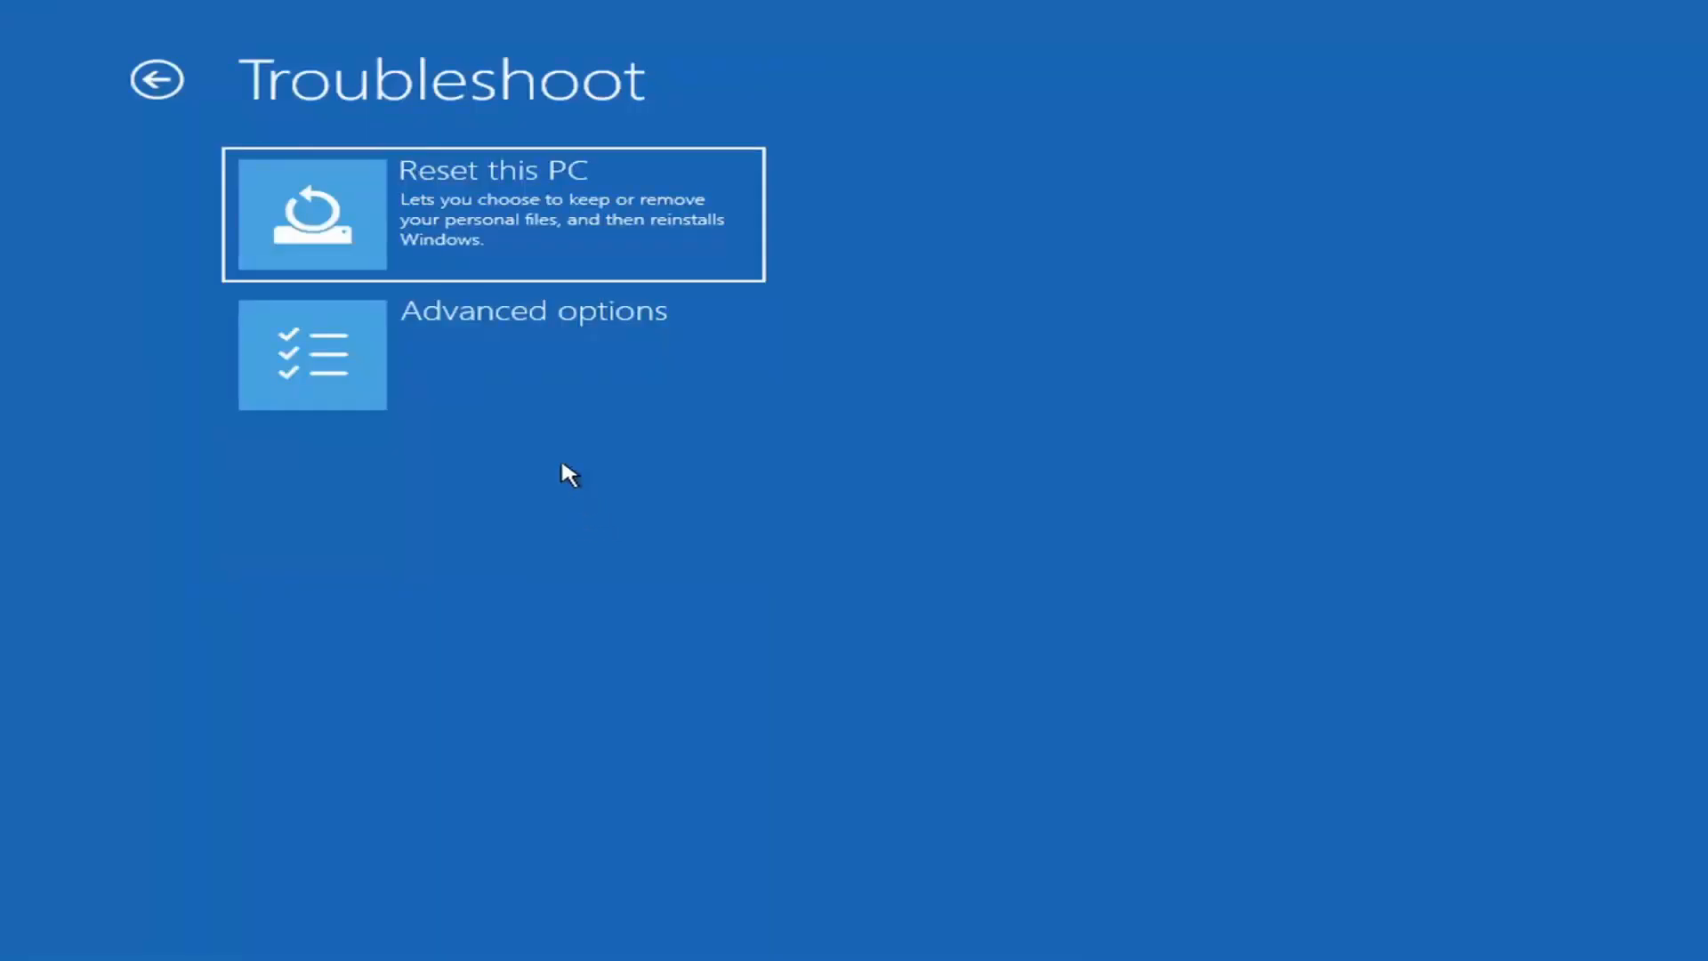
left_click(533, 363)
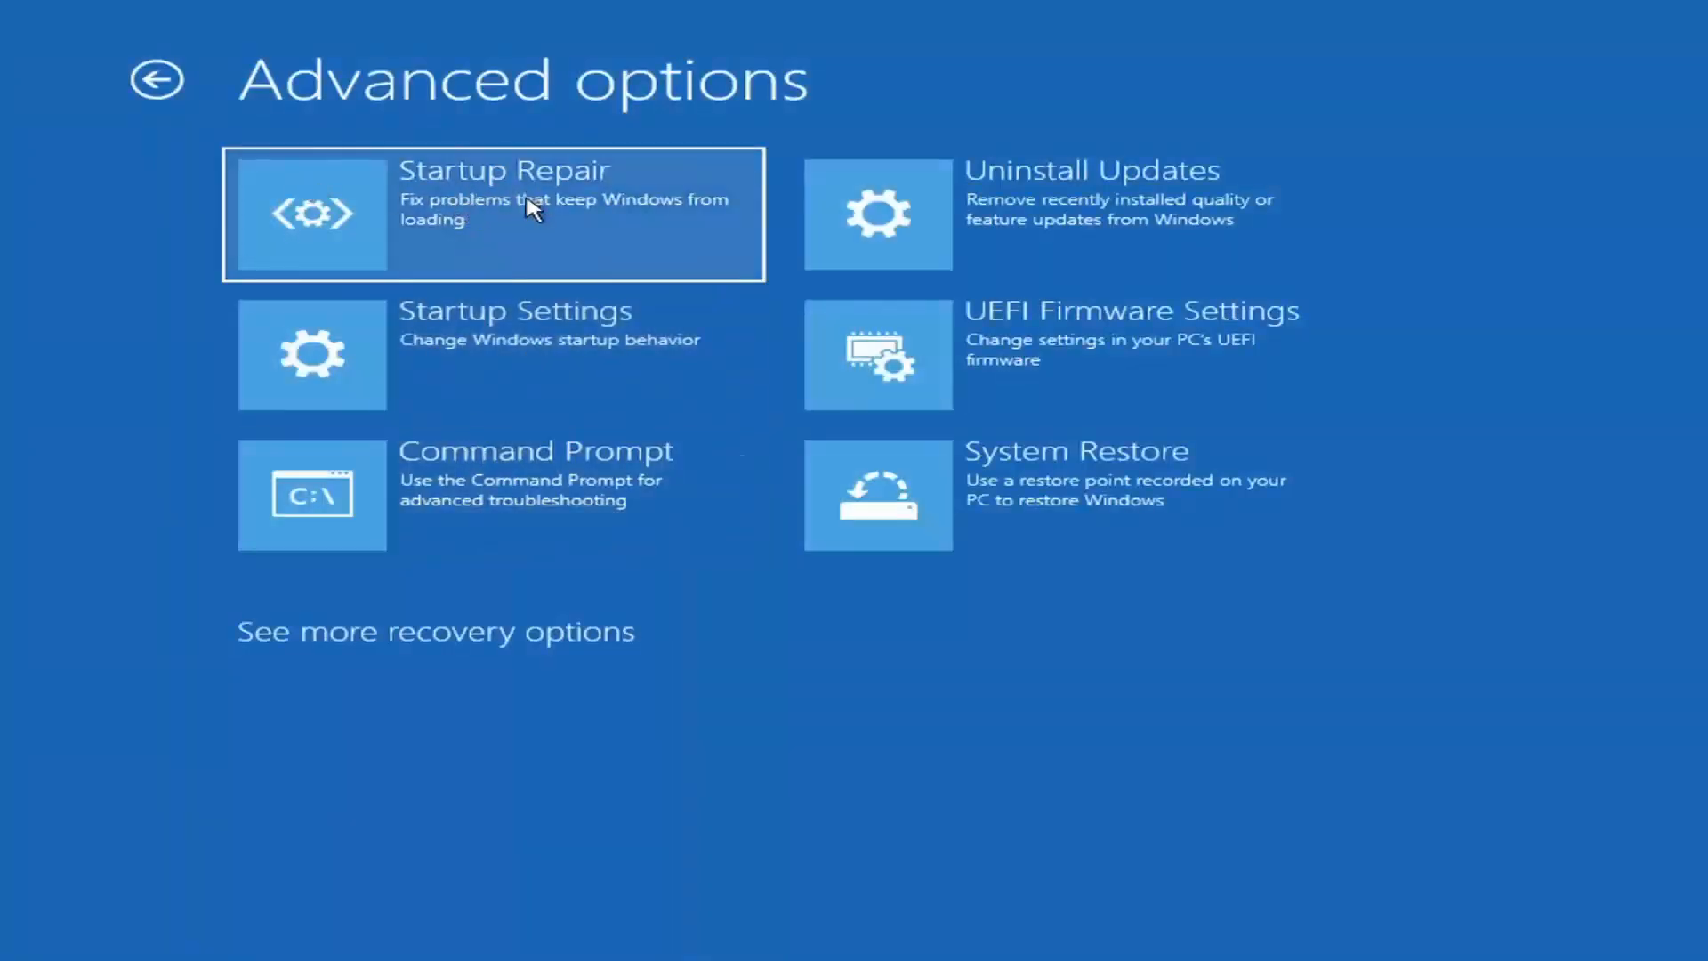
left_click(469, 229)
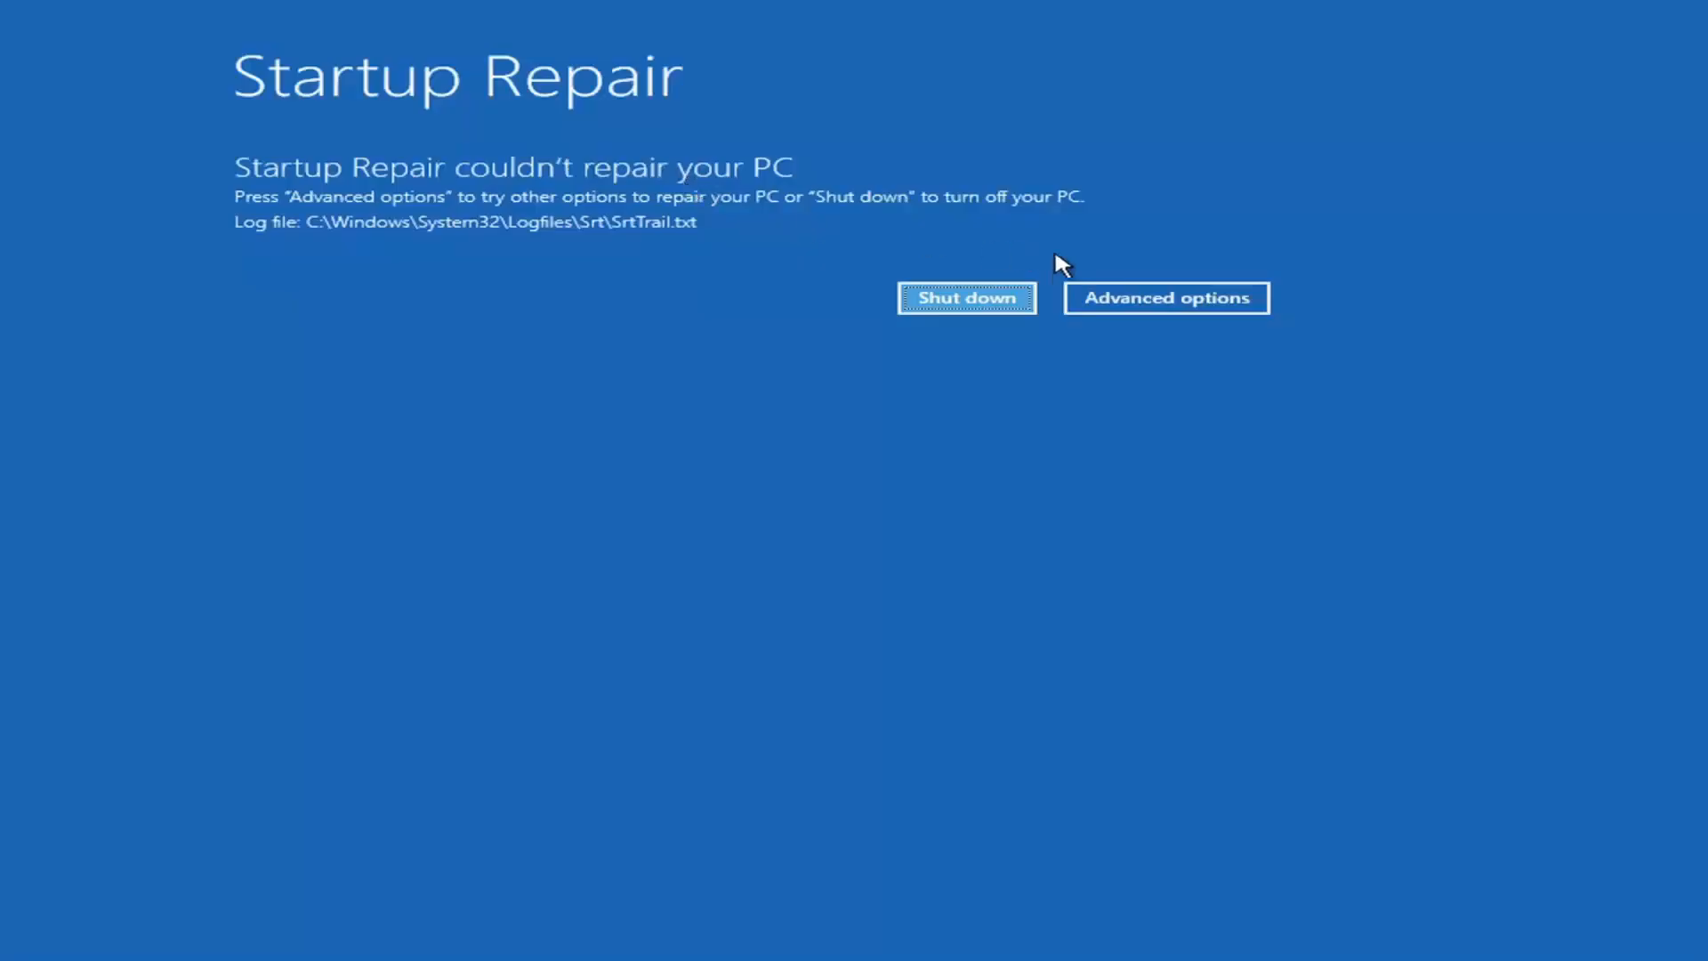
left_click(1220, 297)
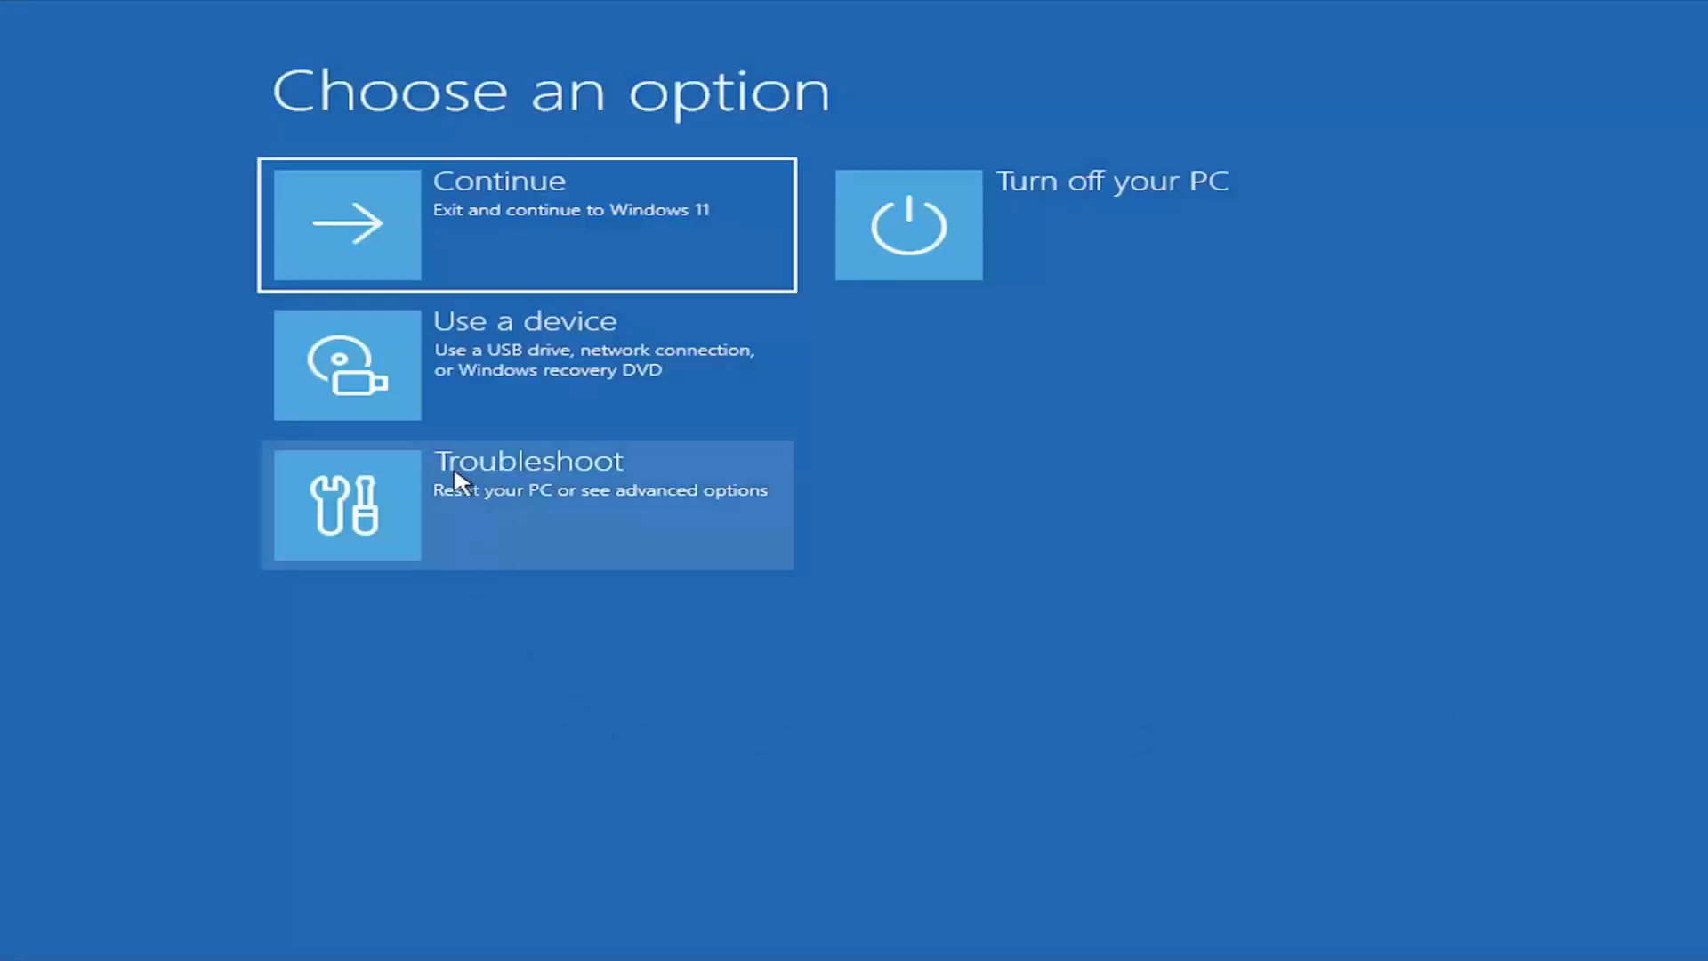
View the Startup Settings page in the advanced troubleshooting options, then go back without restarting.
left_click(579, 506)
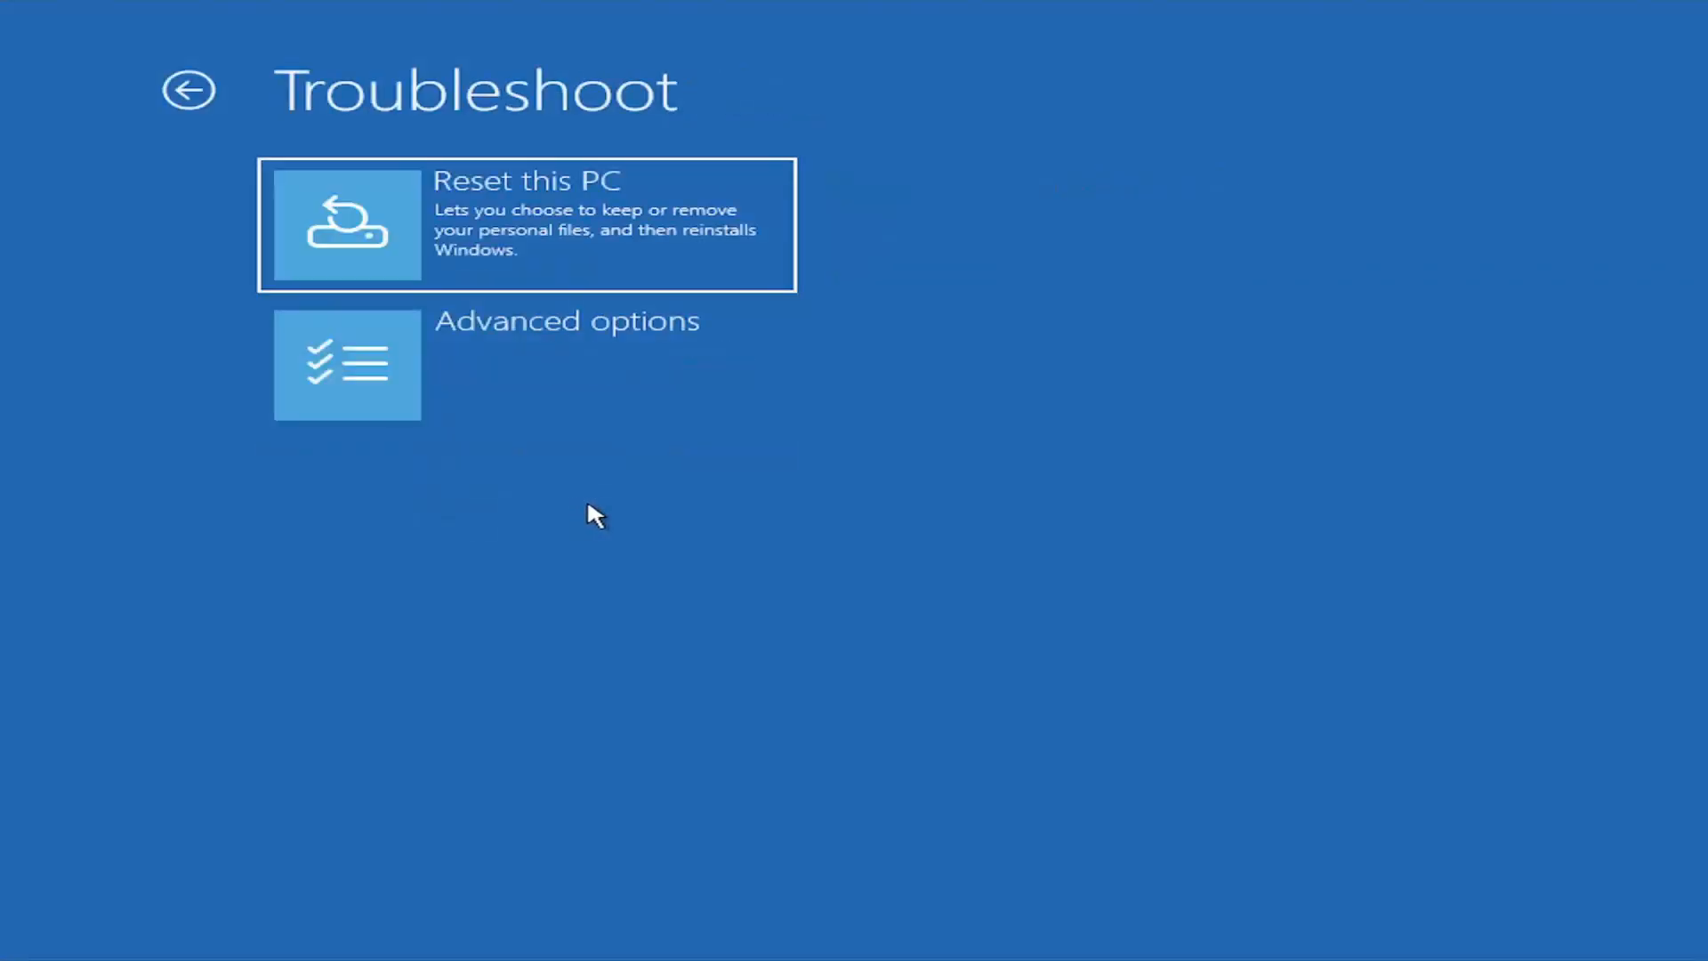
left_click(541, 414)
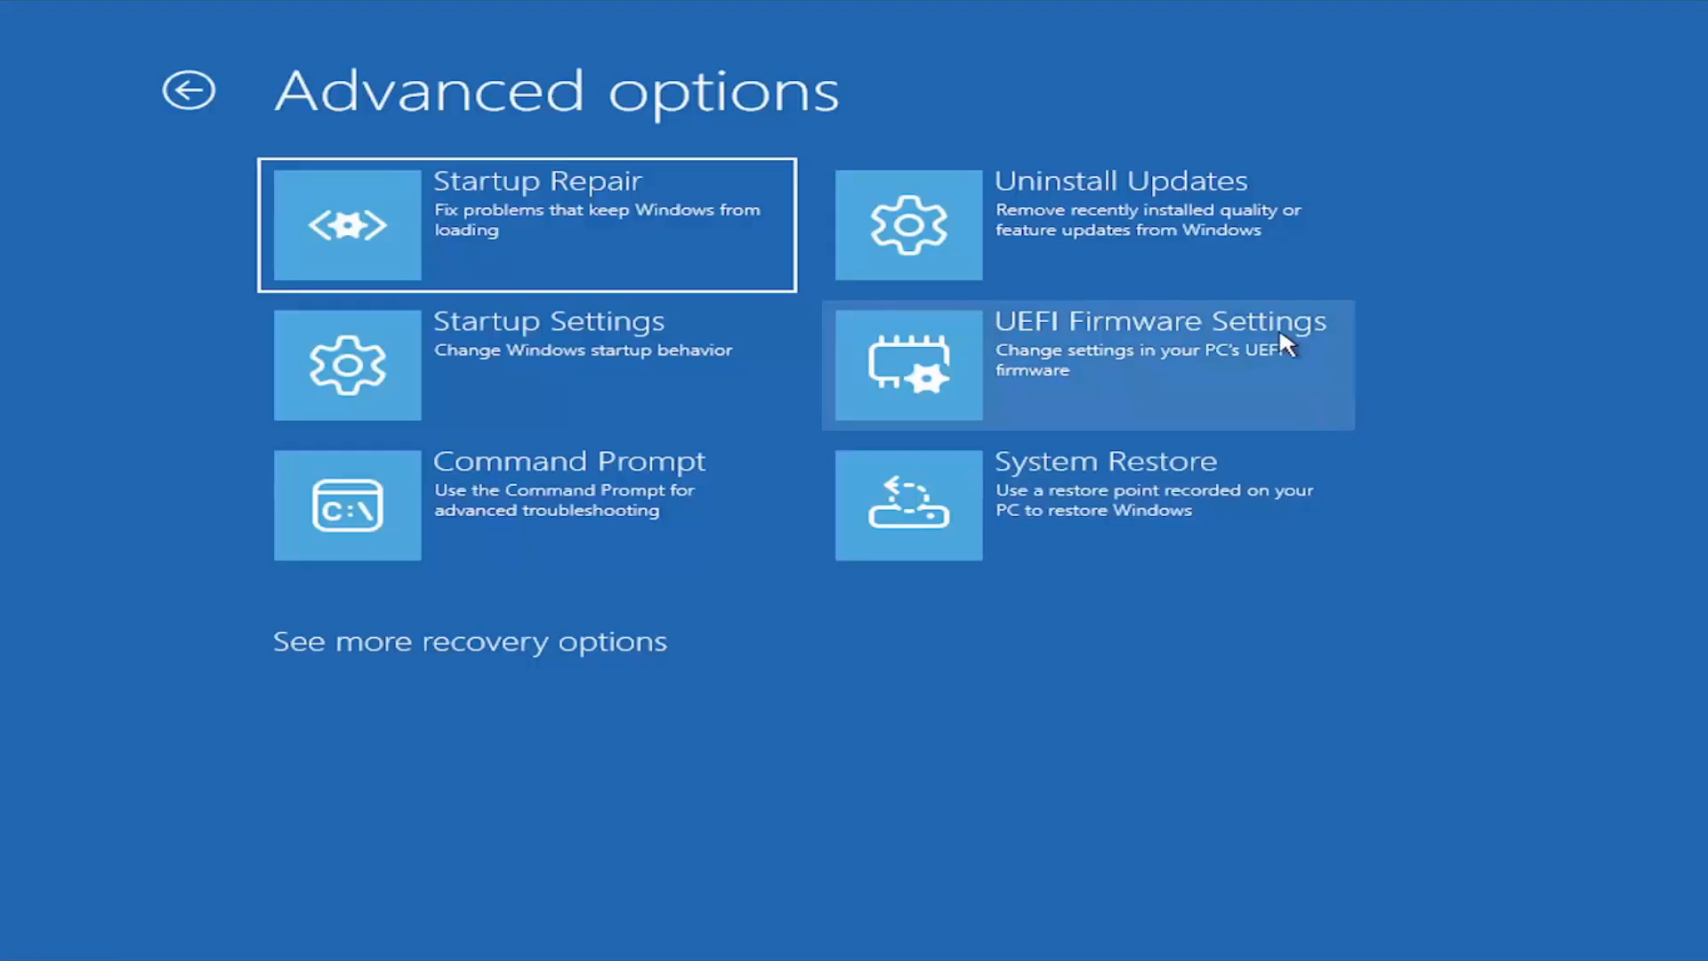
left_click(461, 365)
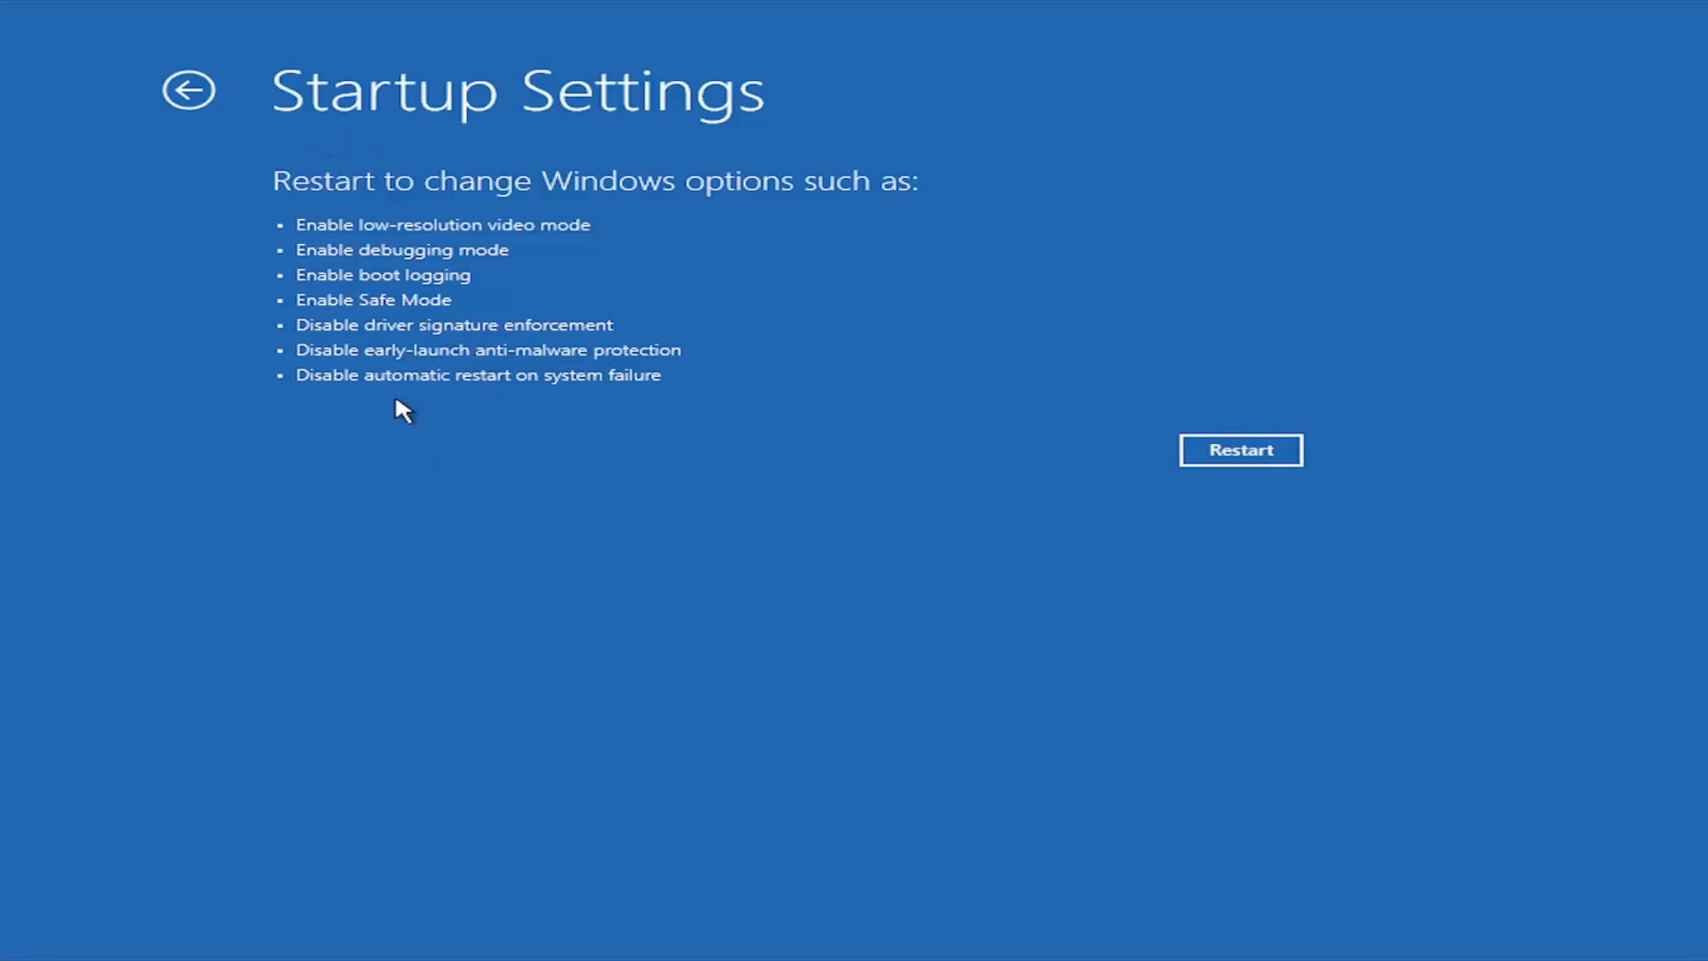
left_click(189, 90)
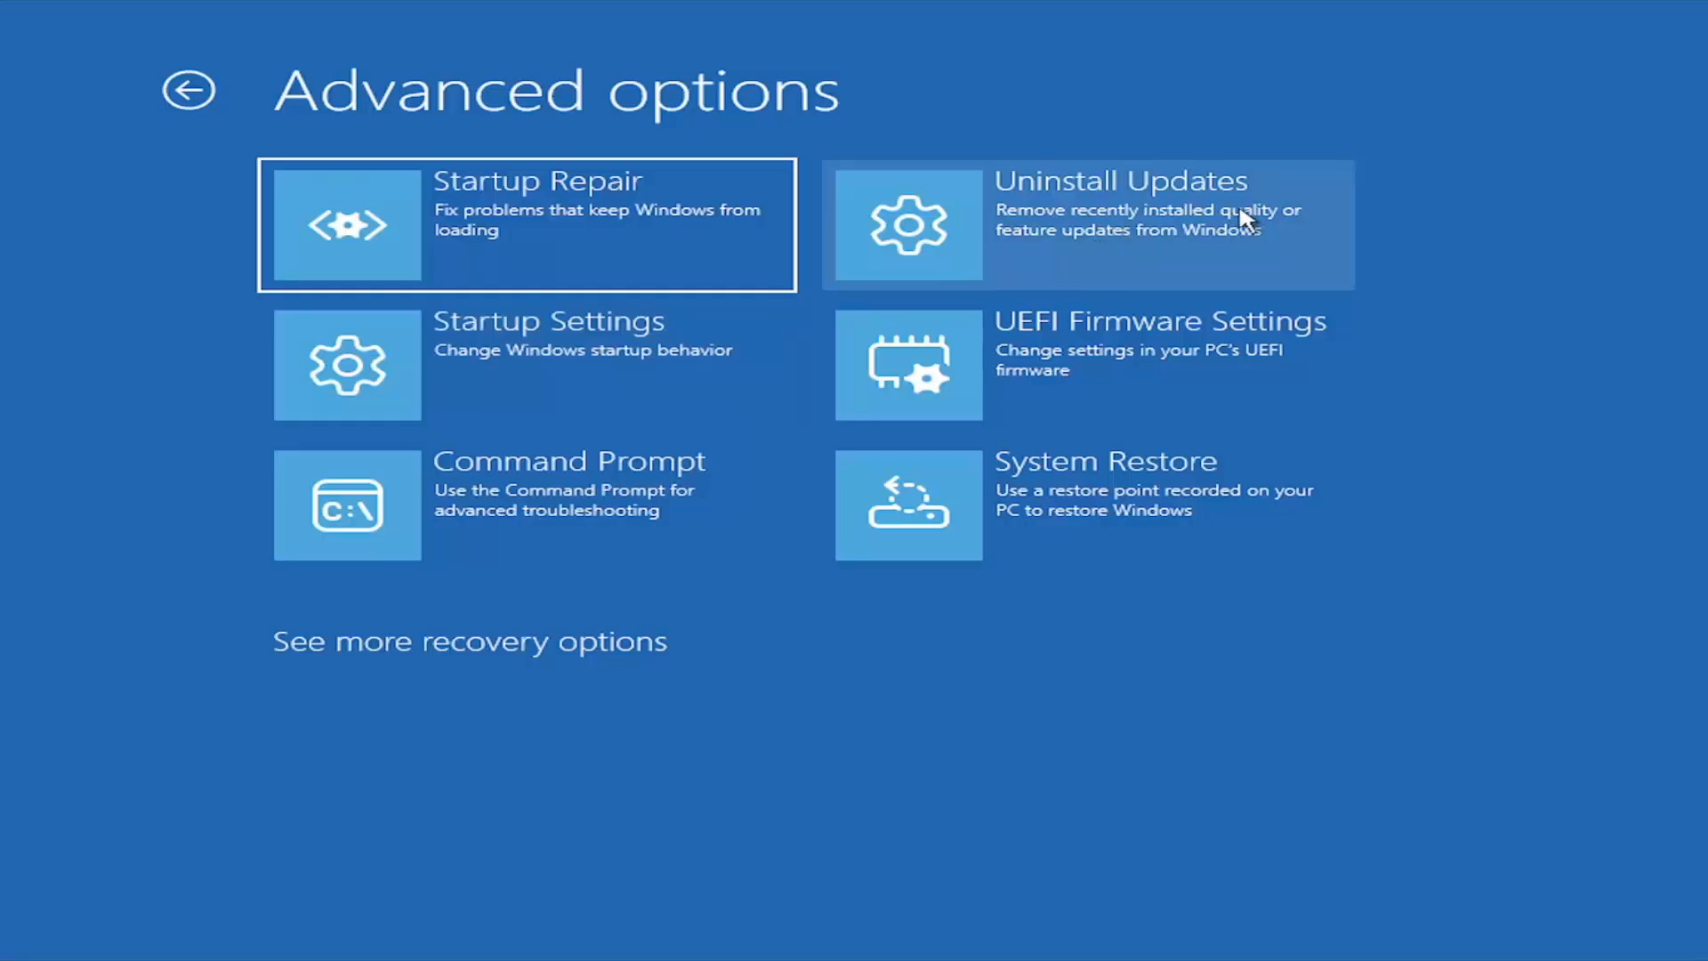
View the option to uninstall the latest feature update, then cancel it.
left_click(1143, 264)
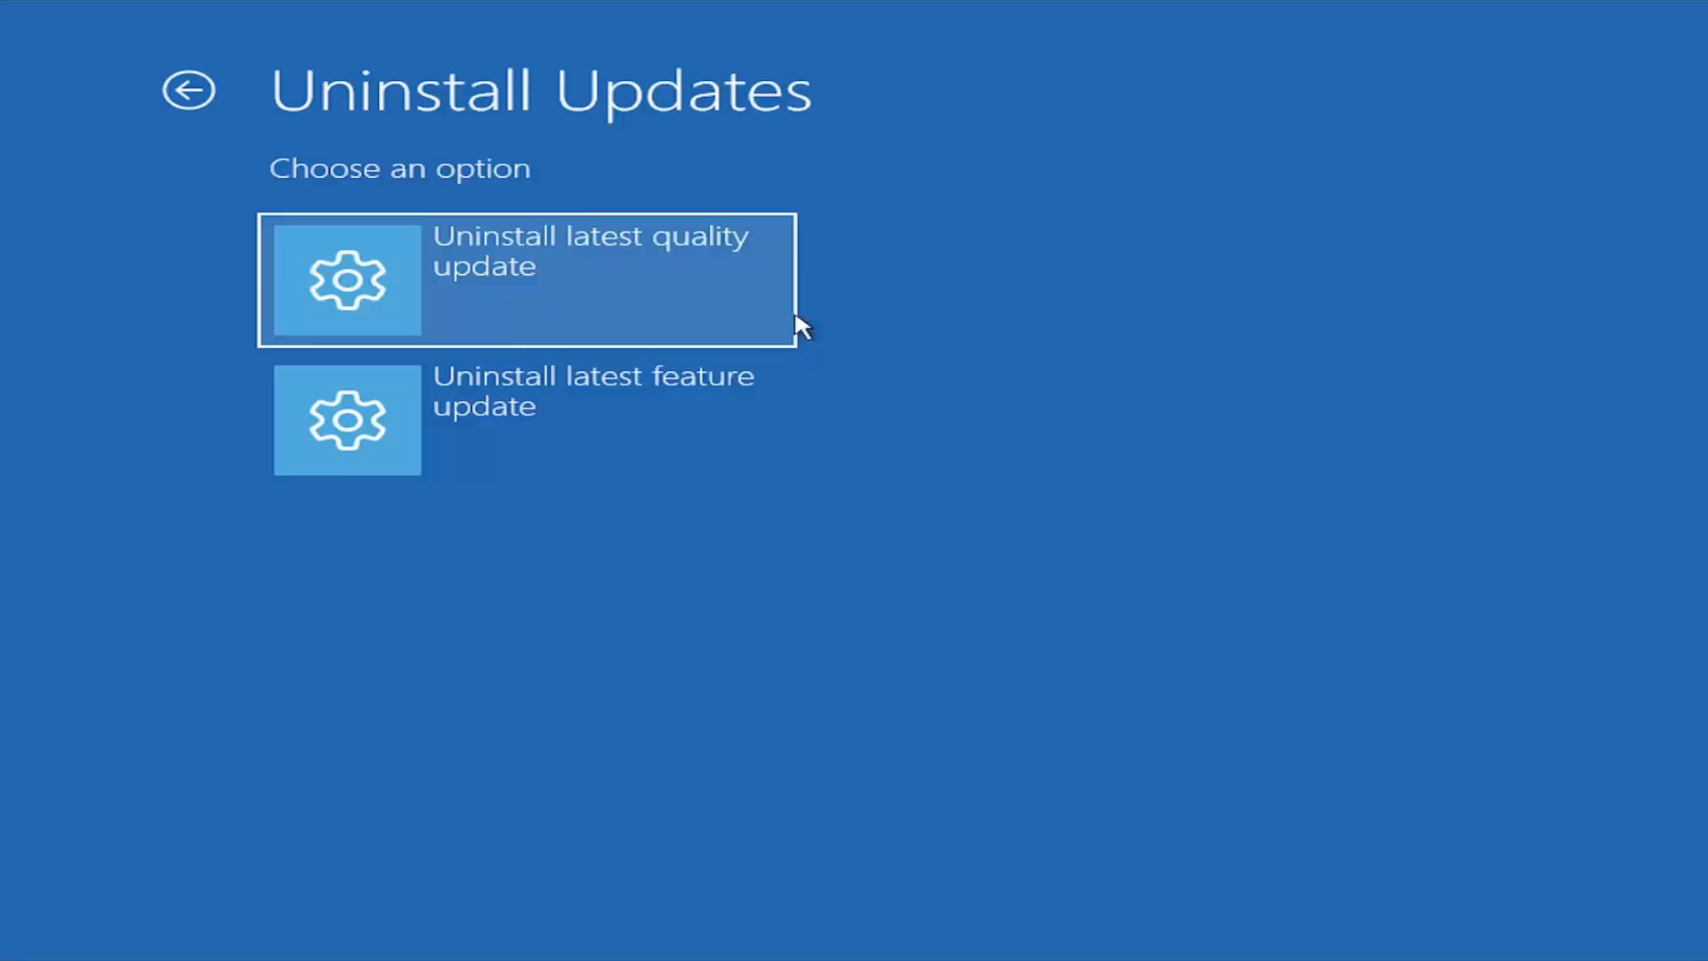
left_click(477, 461)
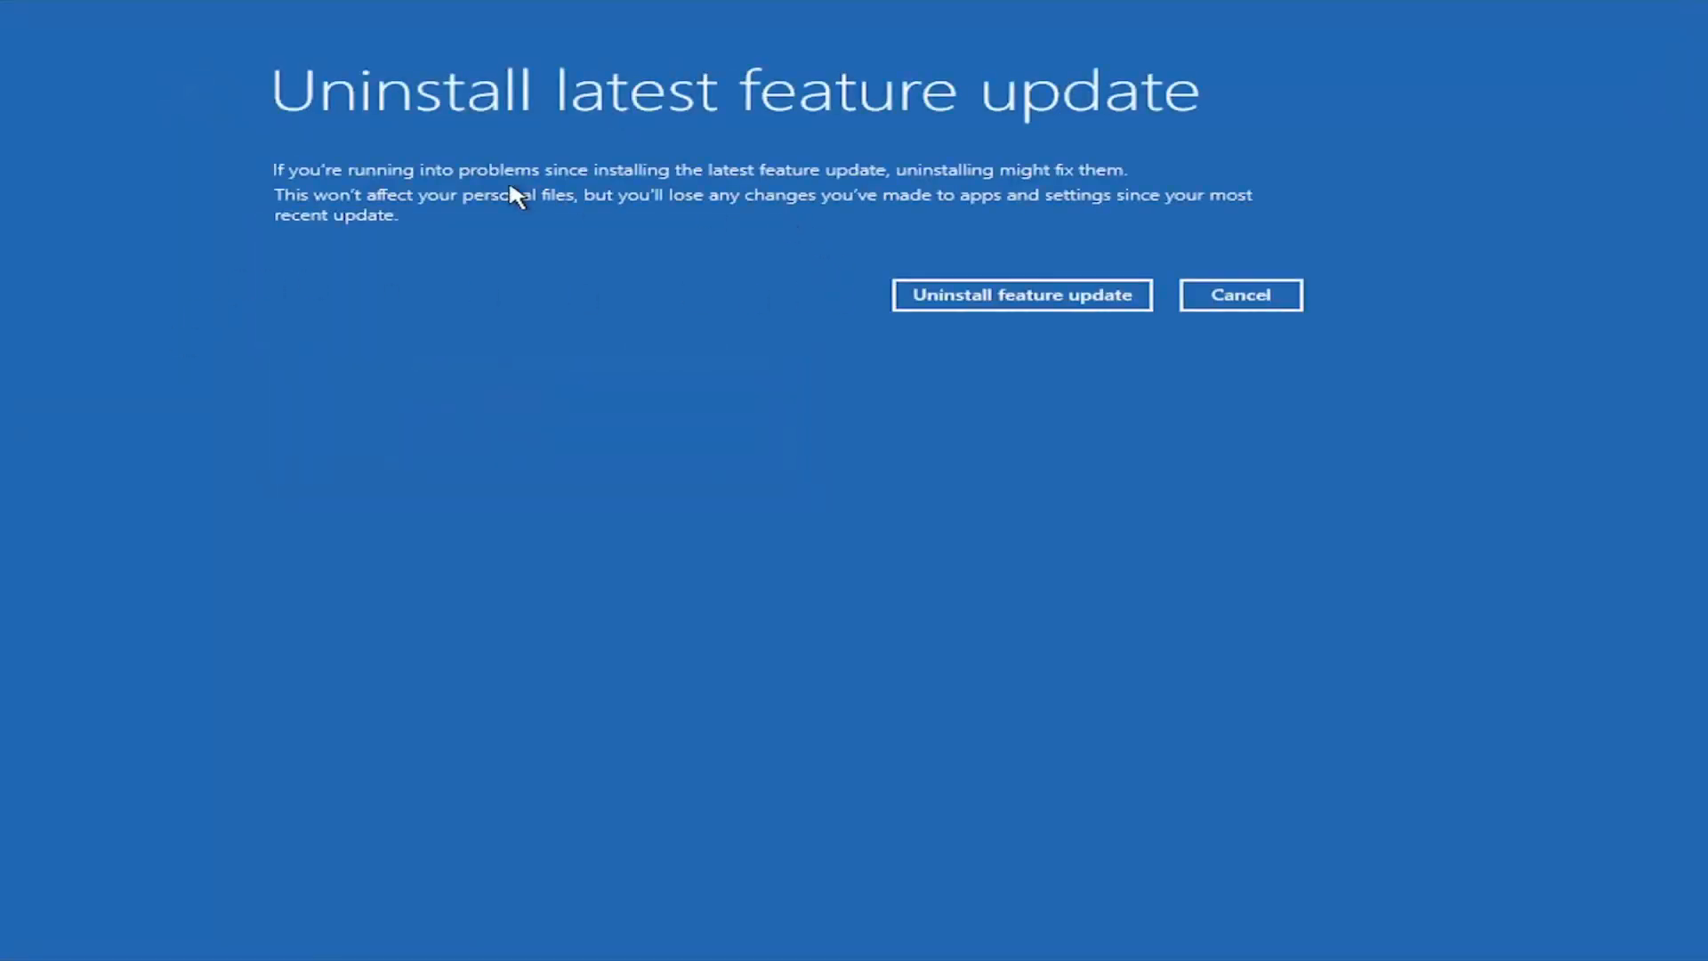
left_click(1261, 294)
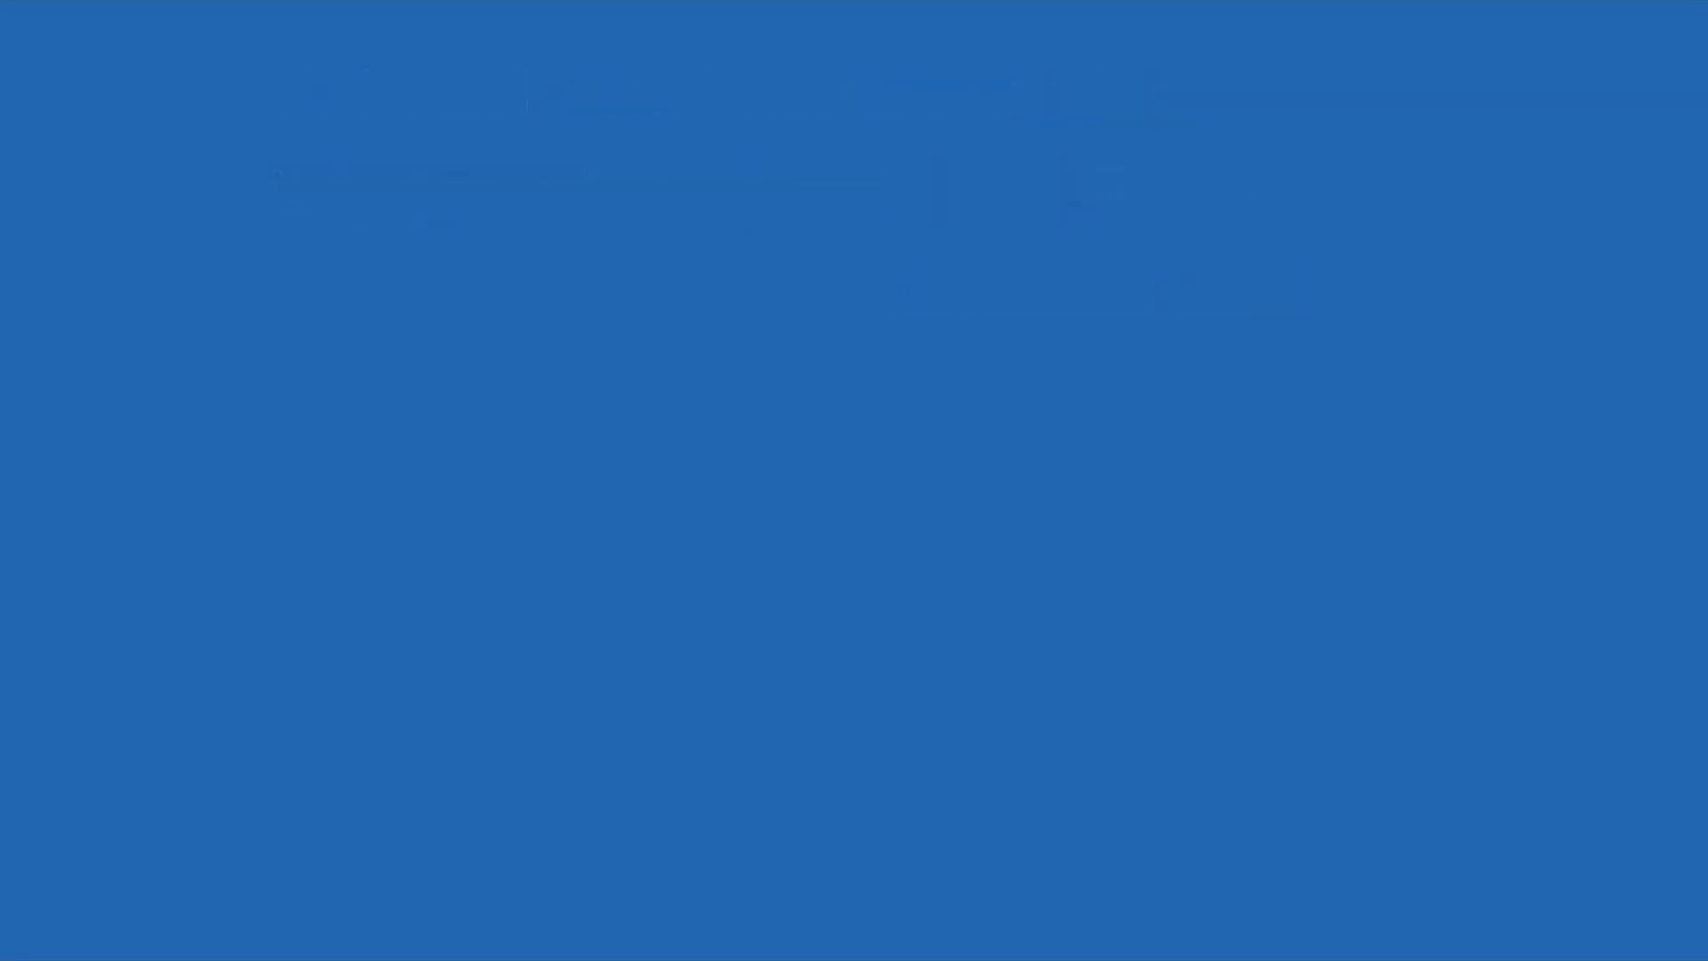
Go back into the advanced troubleshooting options and review the Uninstall Updates choices without removing any update.
left_click(477, 499)
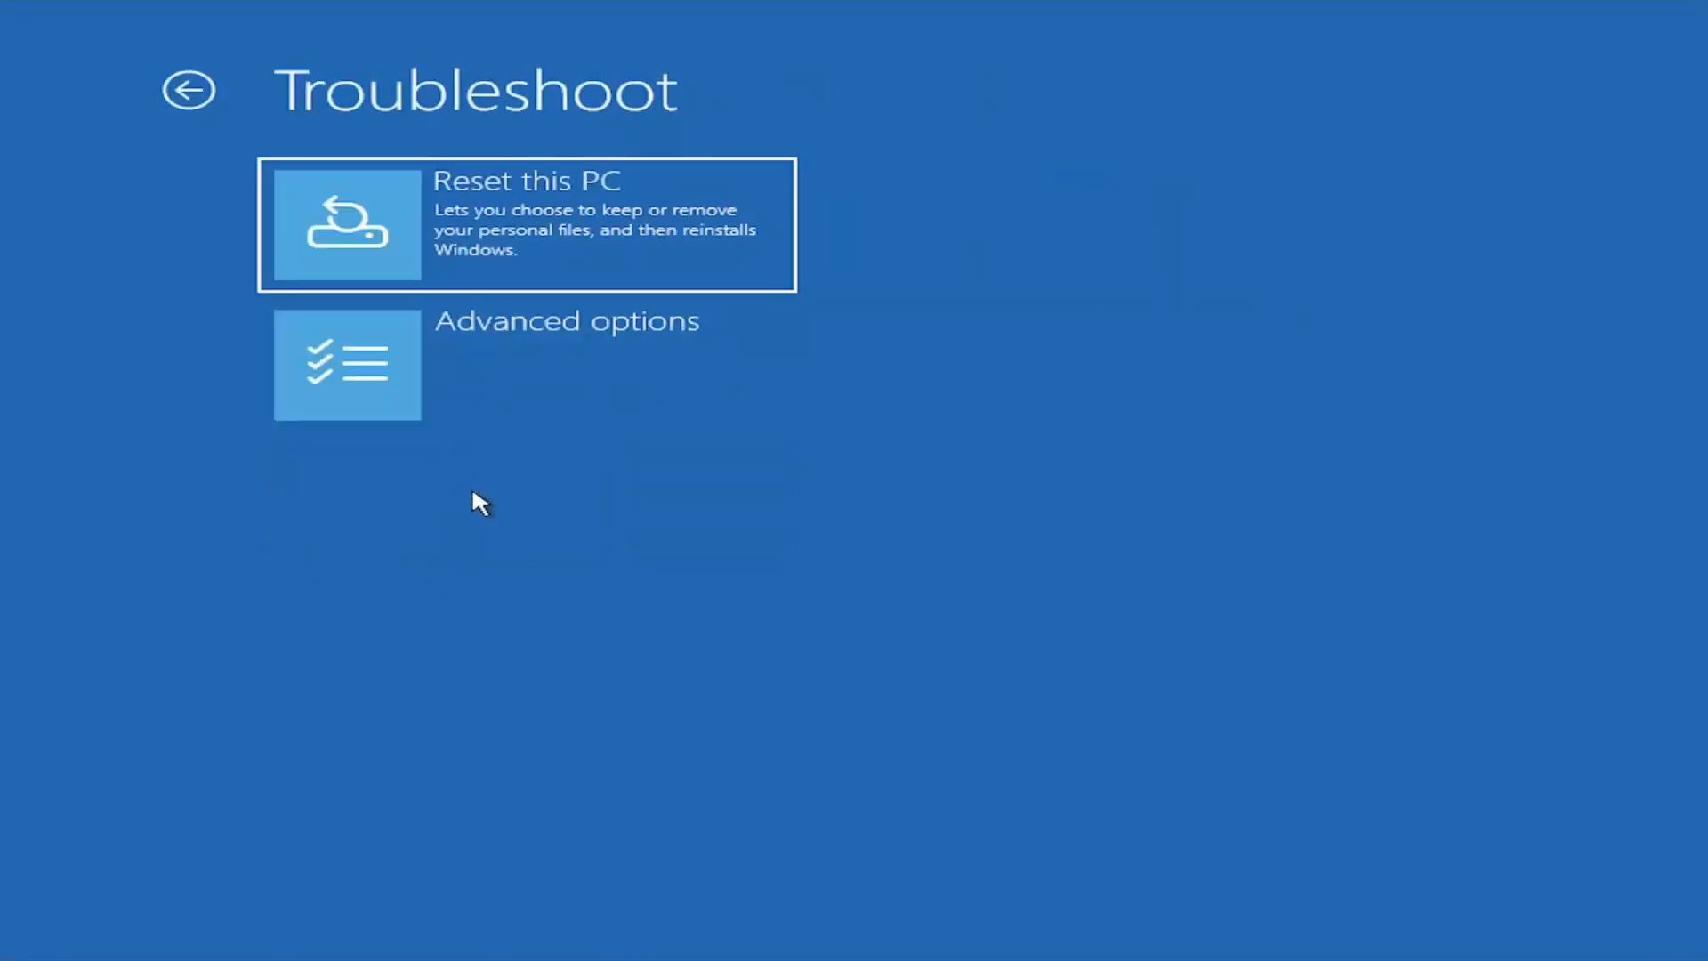
left_click(470, 347)
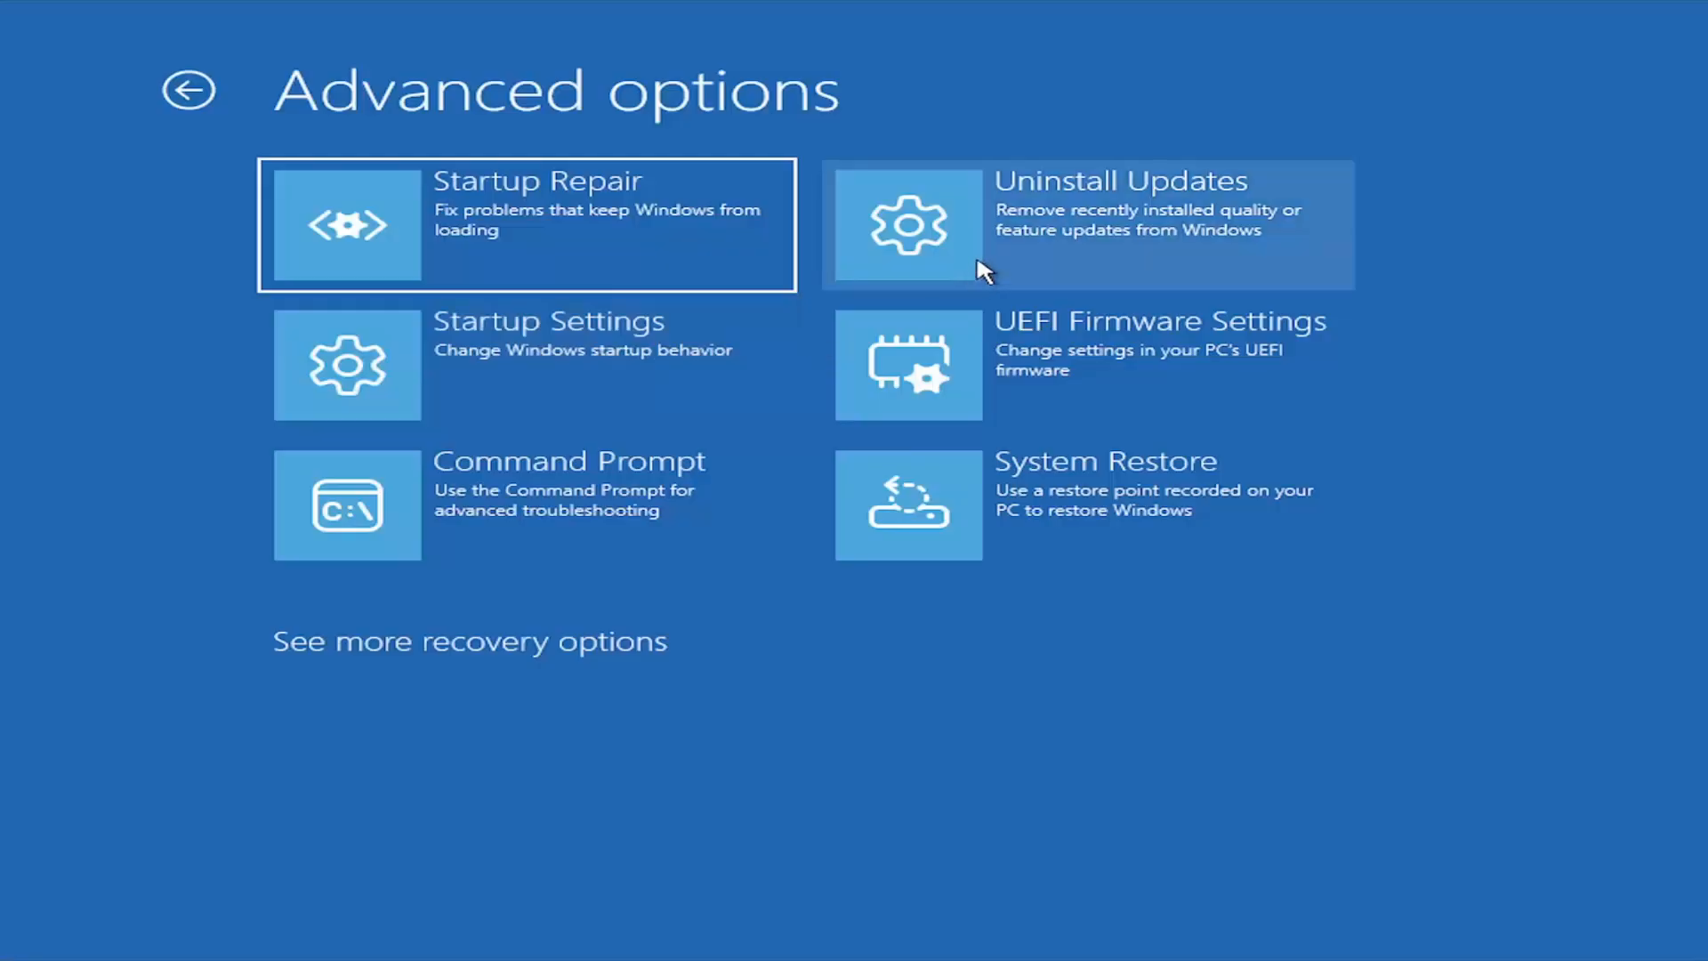
left_click(1040, 242)
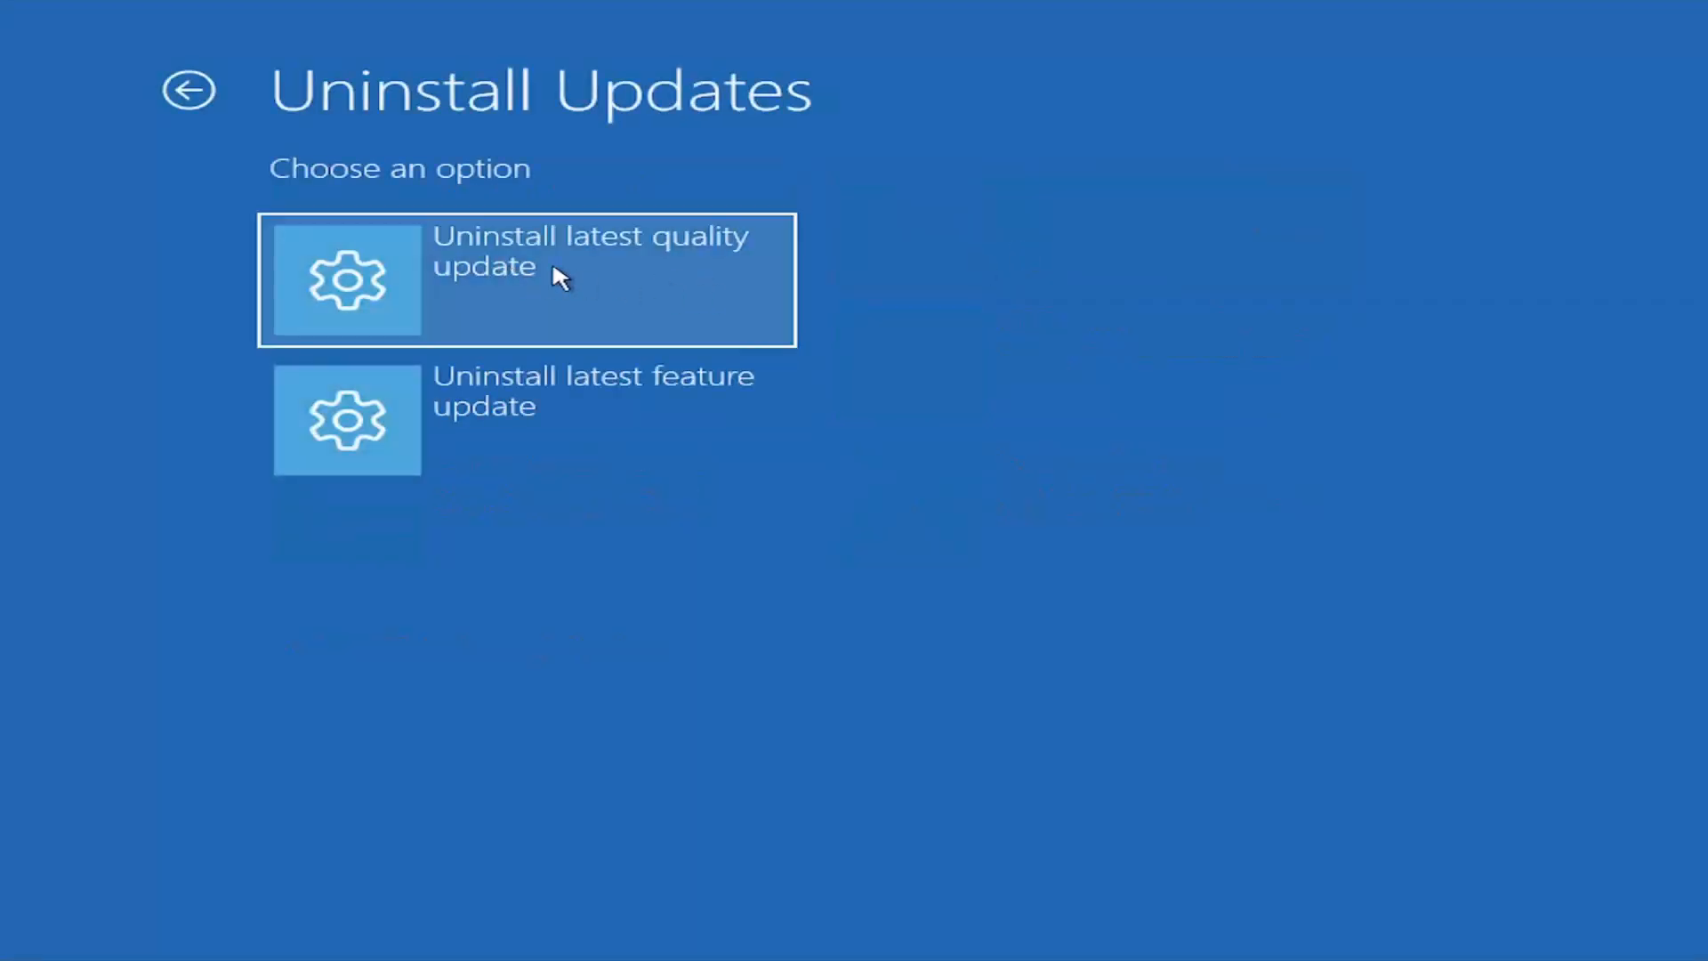
left_click(188, 89)
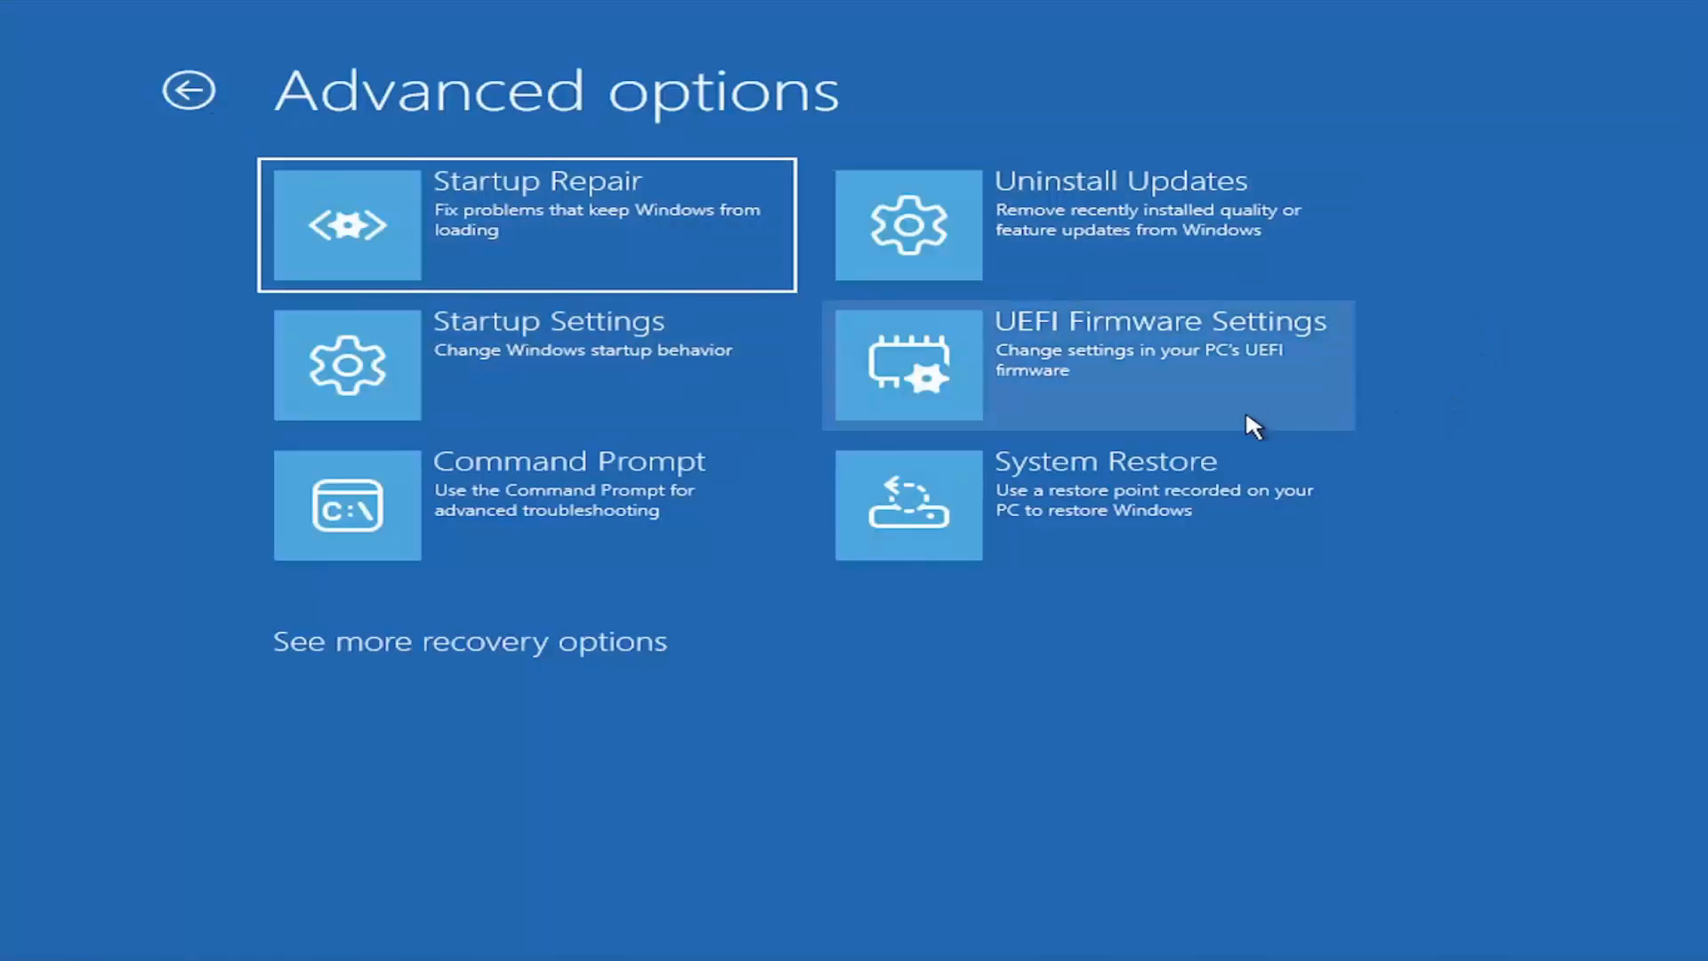
left_click(1219, 258)
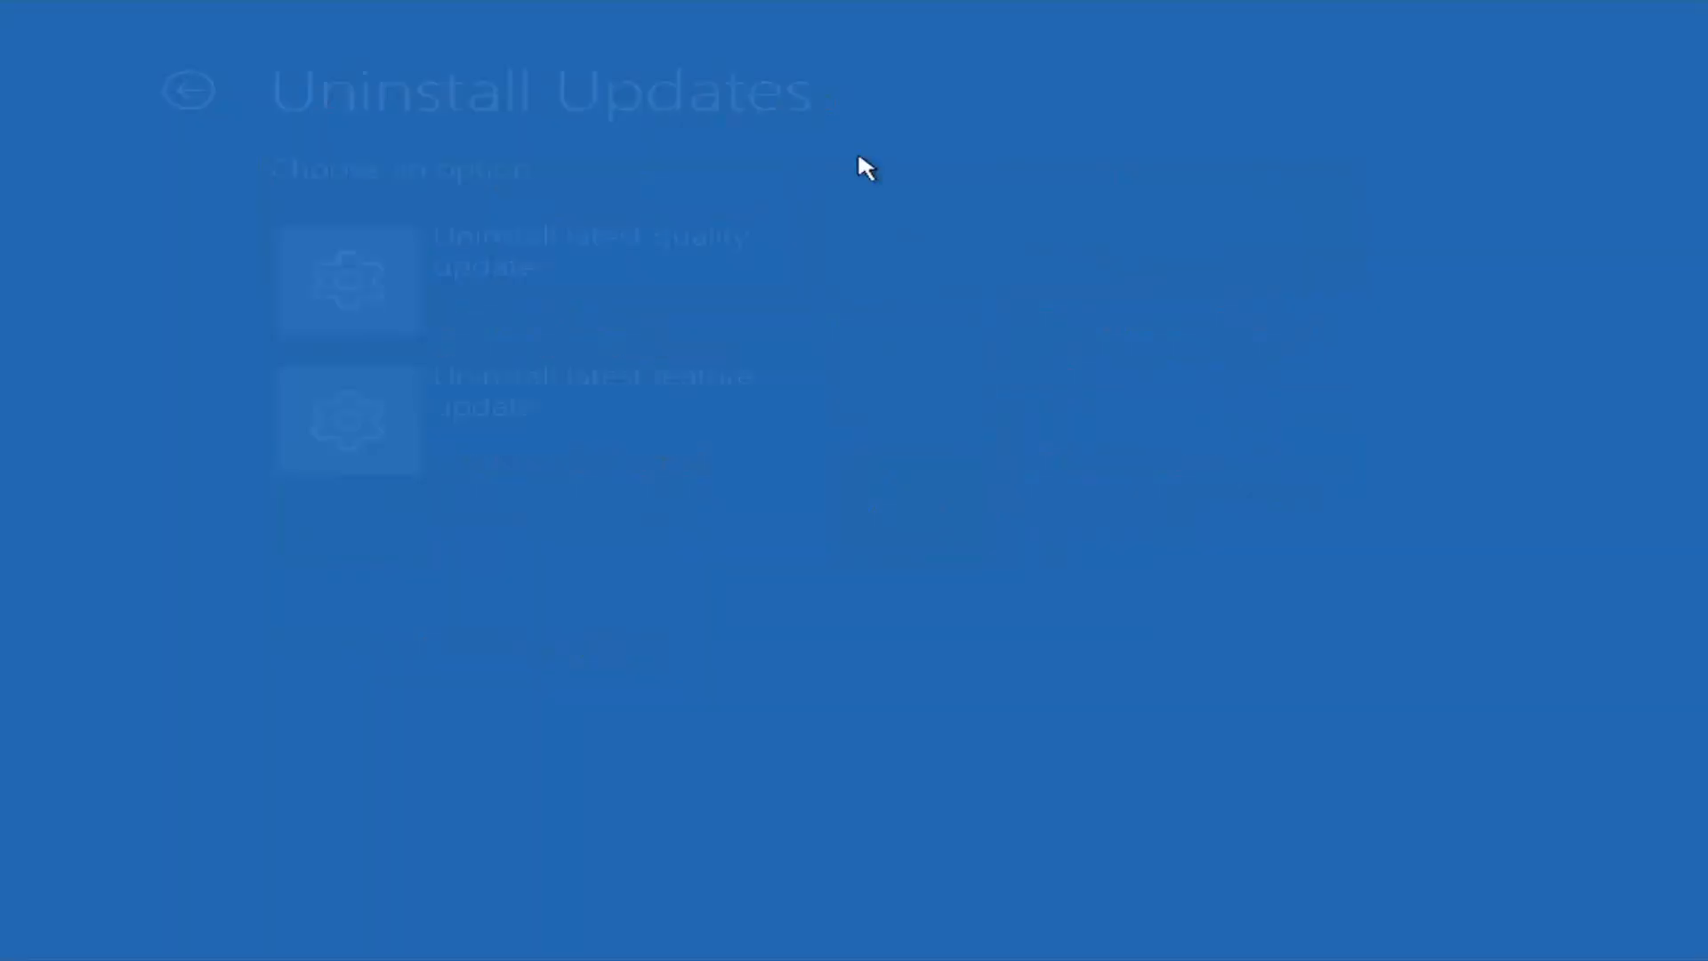
left_click(203, 89)
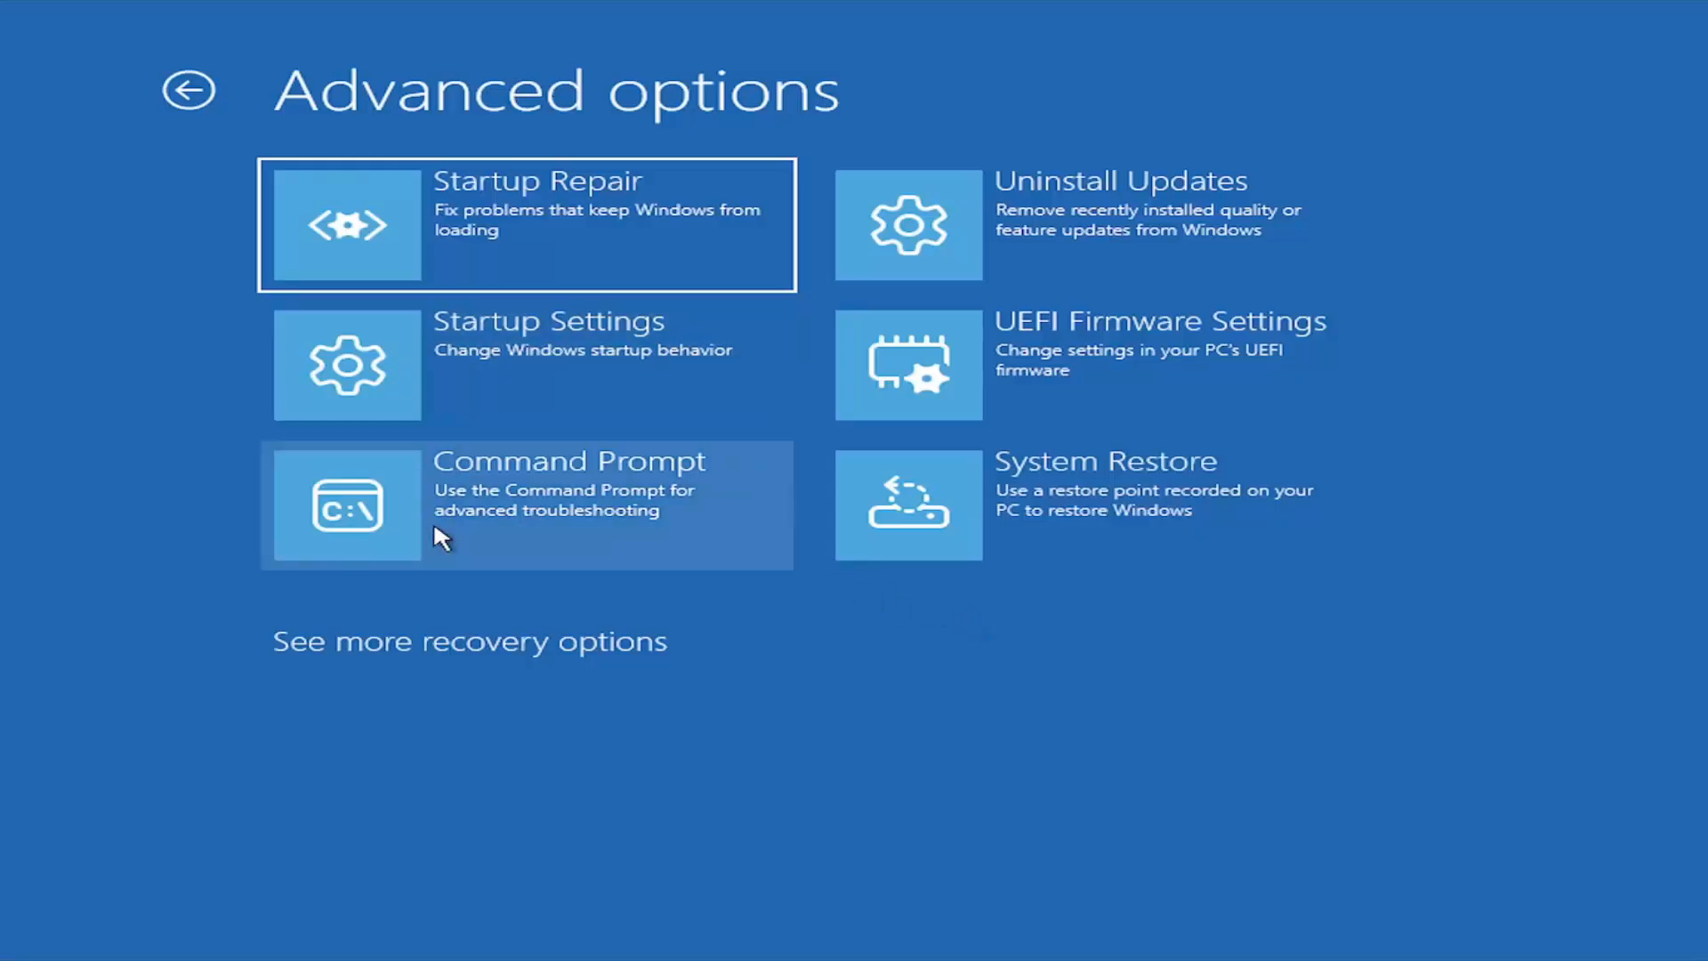
Open System Restore and choose the manual restore point 7.21.26 dated 7/21/2026 6:48:16 AM.
left_click(1037, 513)
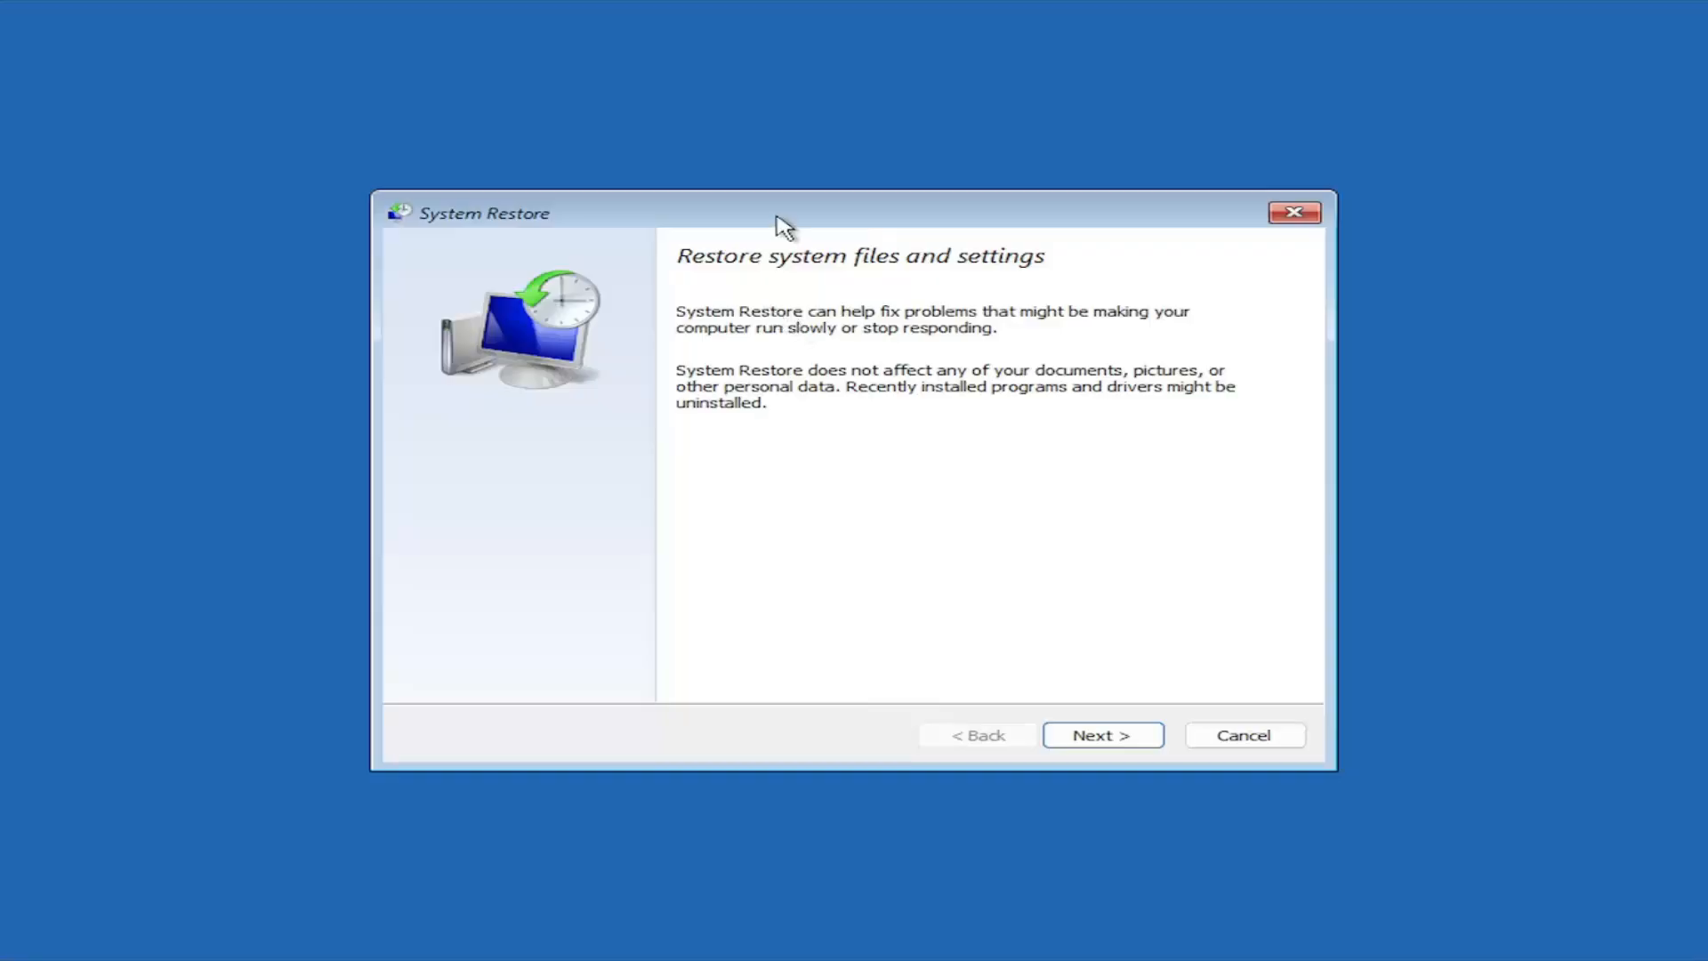
mouse_move(778, 220)
left_mouse_down()
mouse_move(658, 200)
mouse_move(842, 134)
mouse_move(842, 252)
mouse_move(780, 216)
left_mouse_up()
left_click(1114, 771)
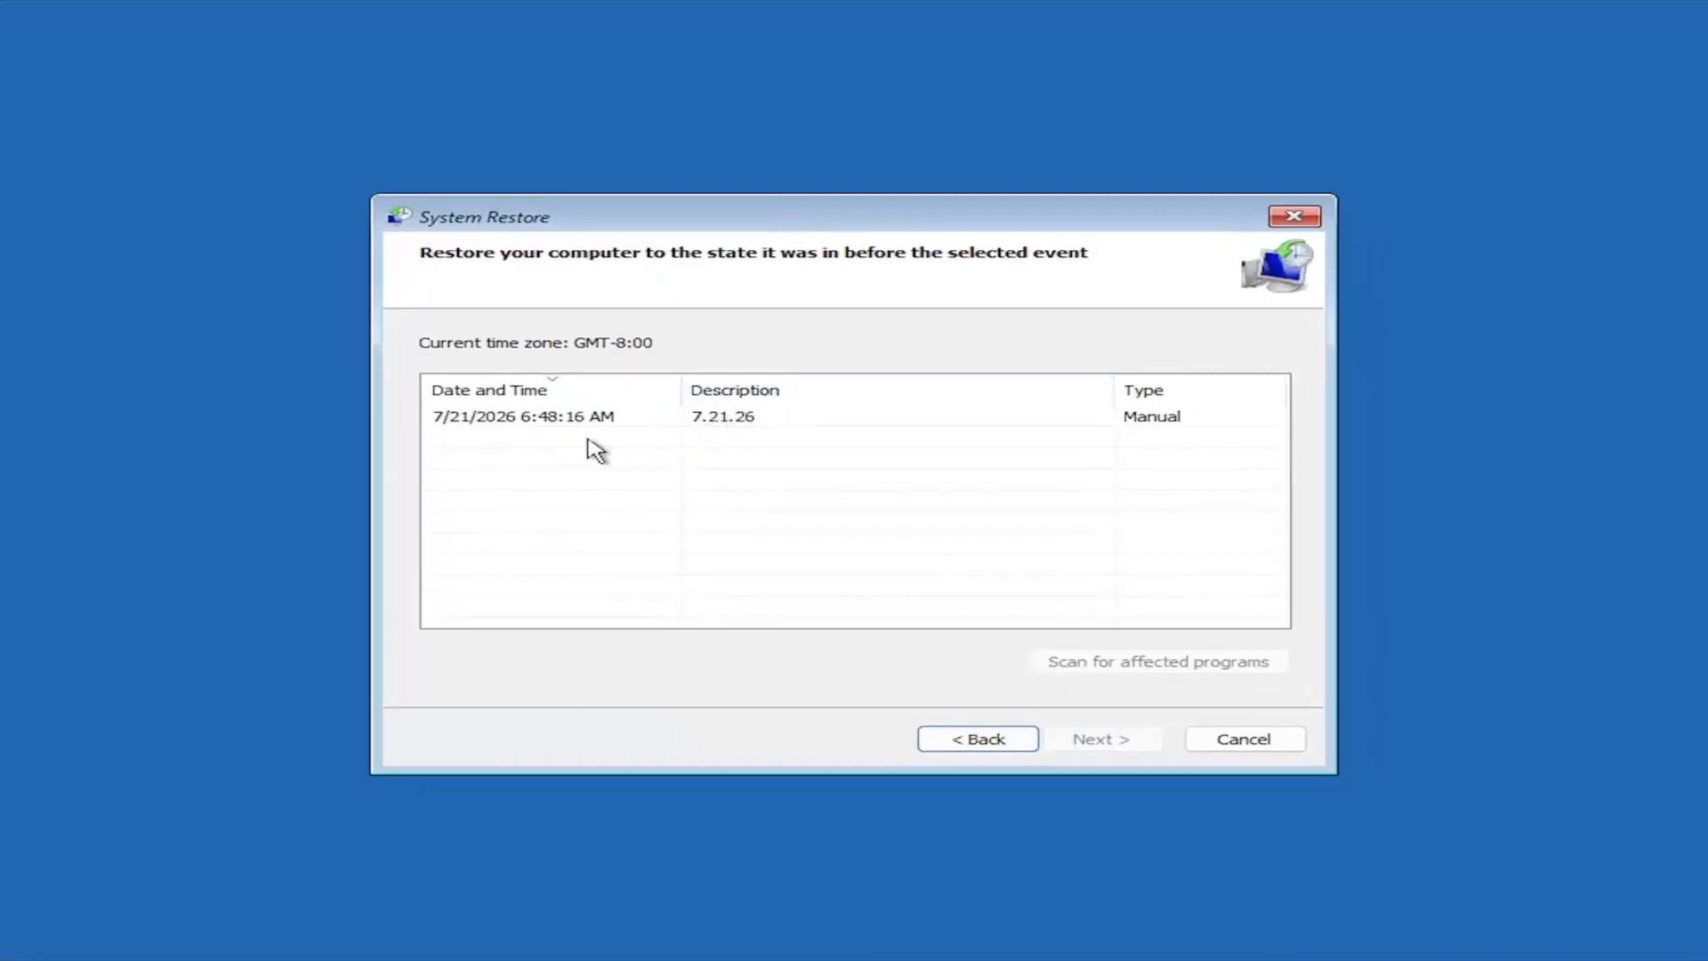
left_click(623, 418)
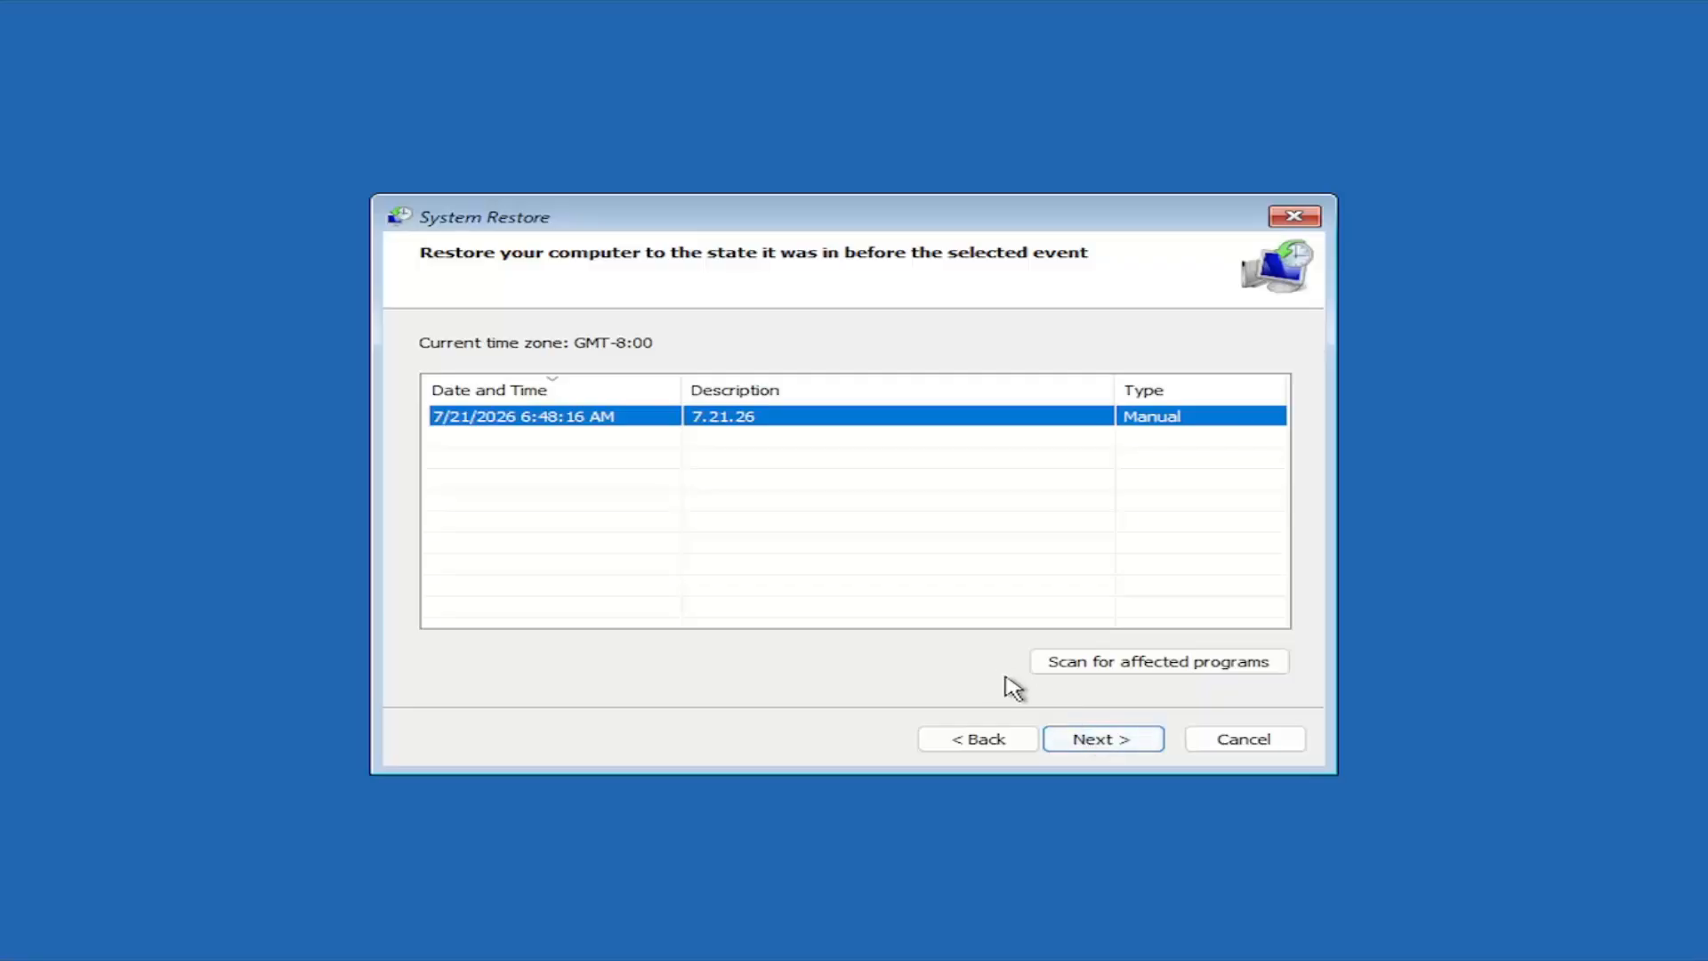
left_click(1094, 743)
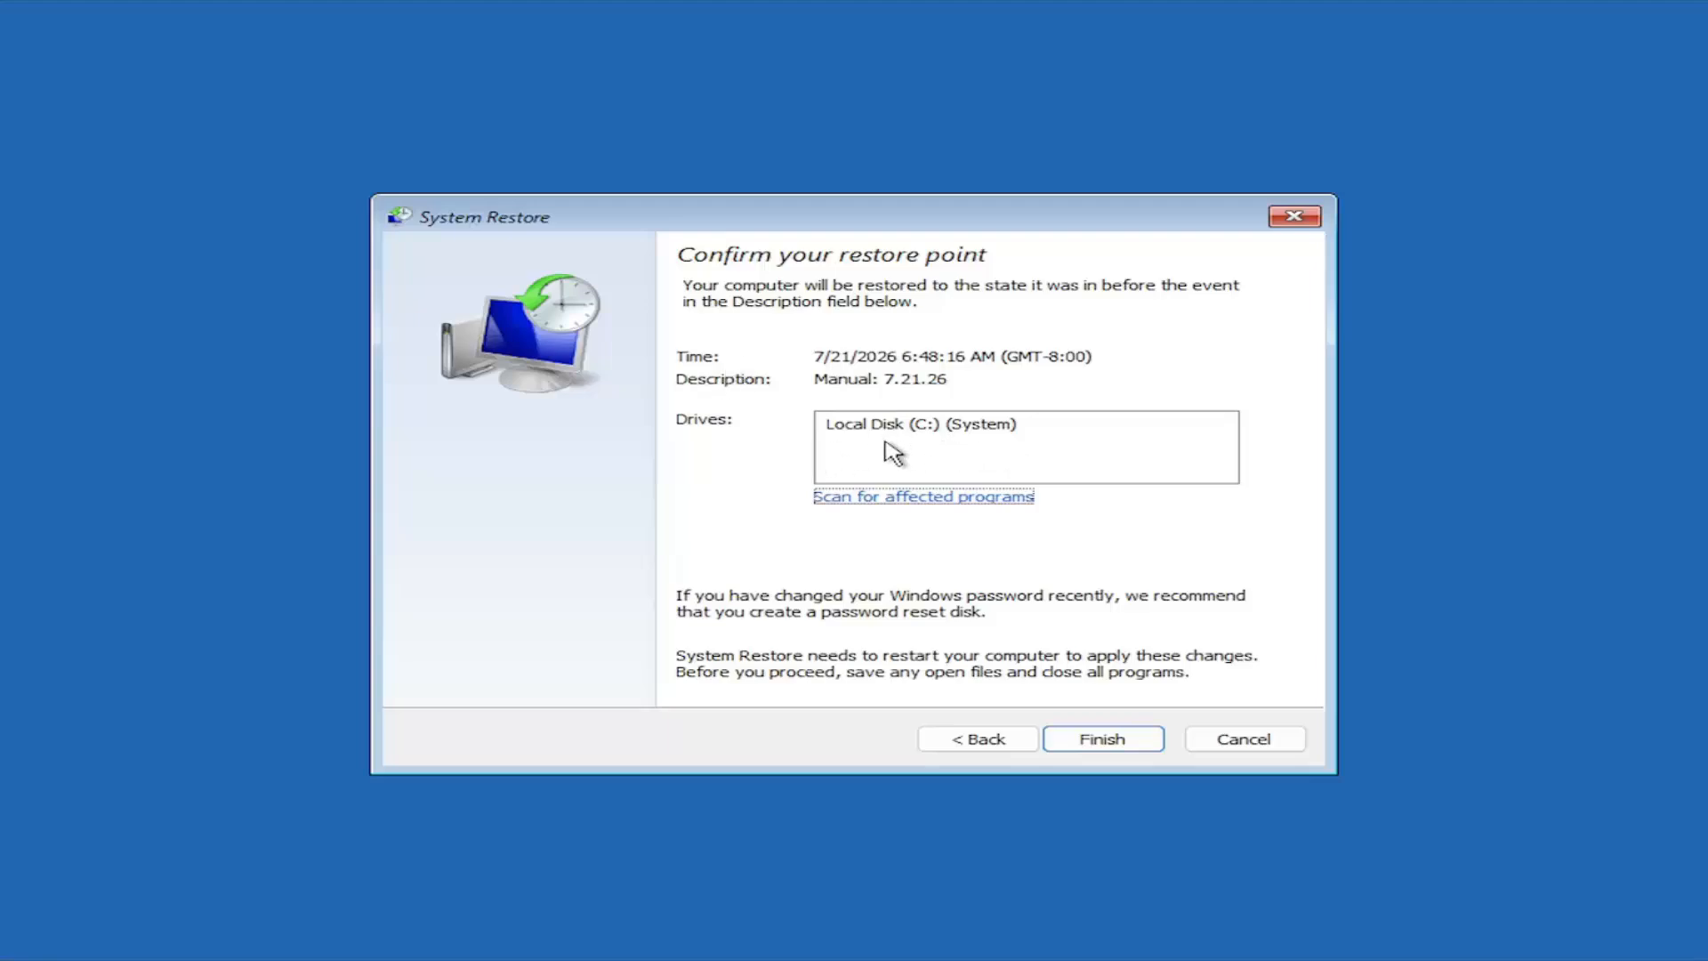
Run the restore to the chosen restore point and restart the computer, closing the completion notice on the desktop.
left_click(1104, 748)
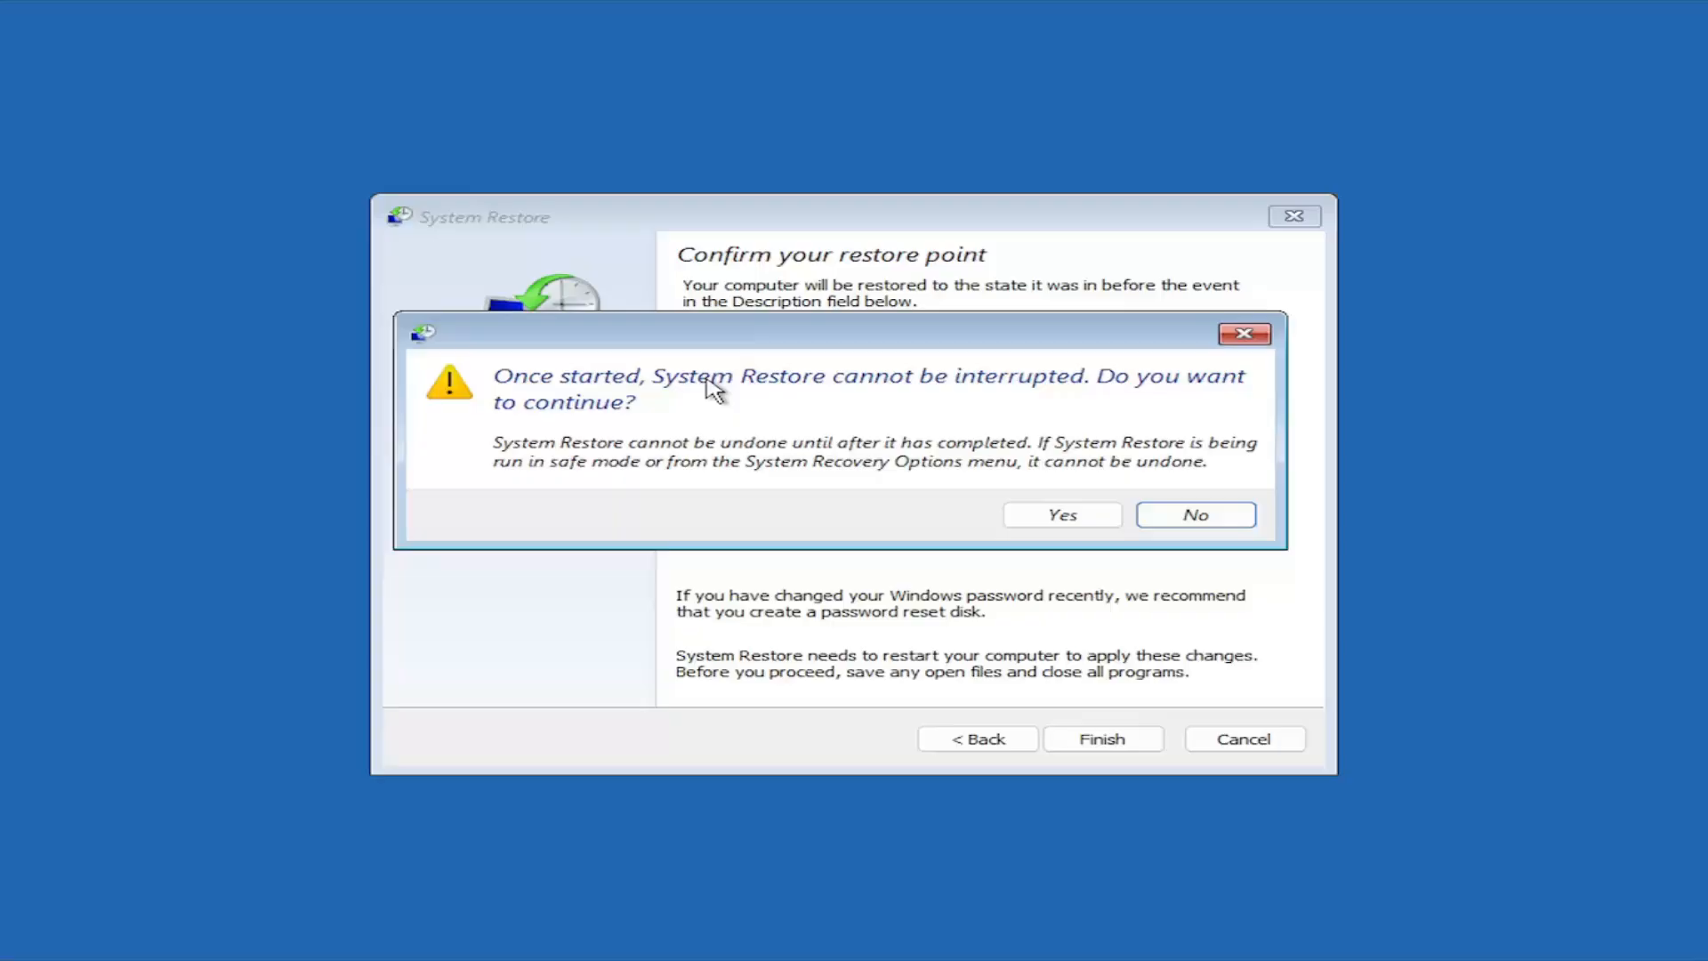
left_click(1043, 516)
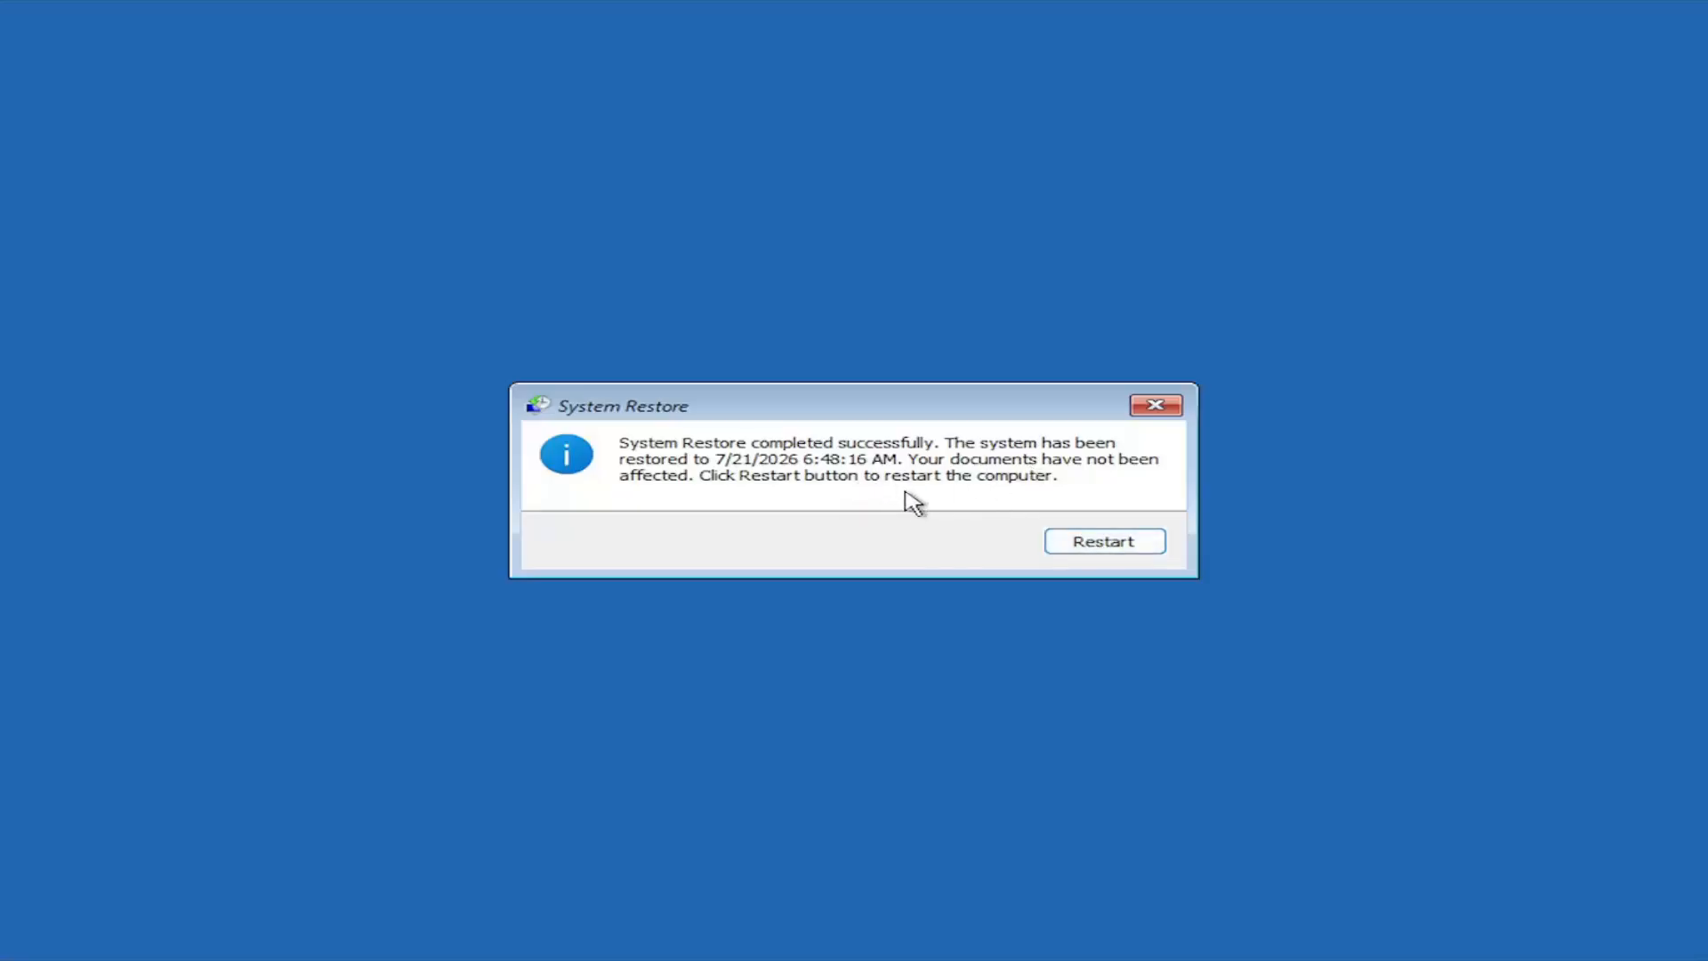
left_click(1097, 546)
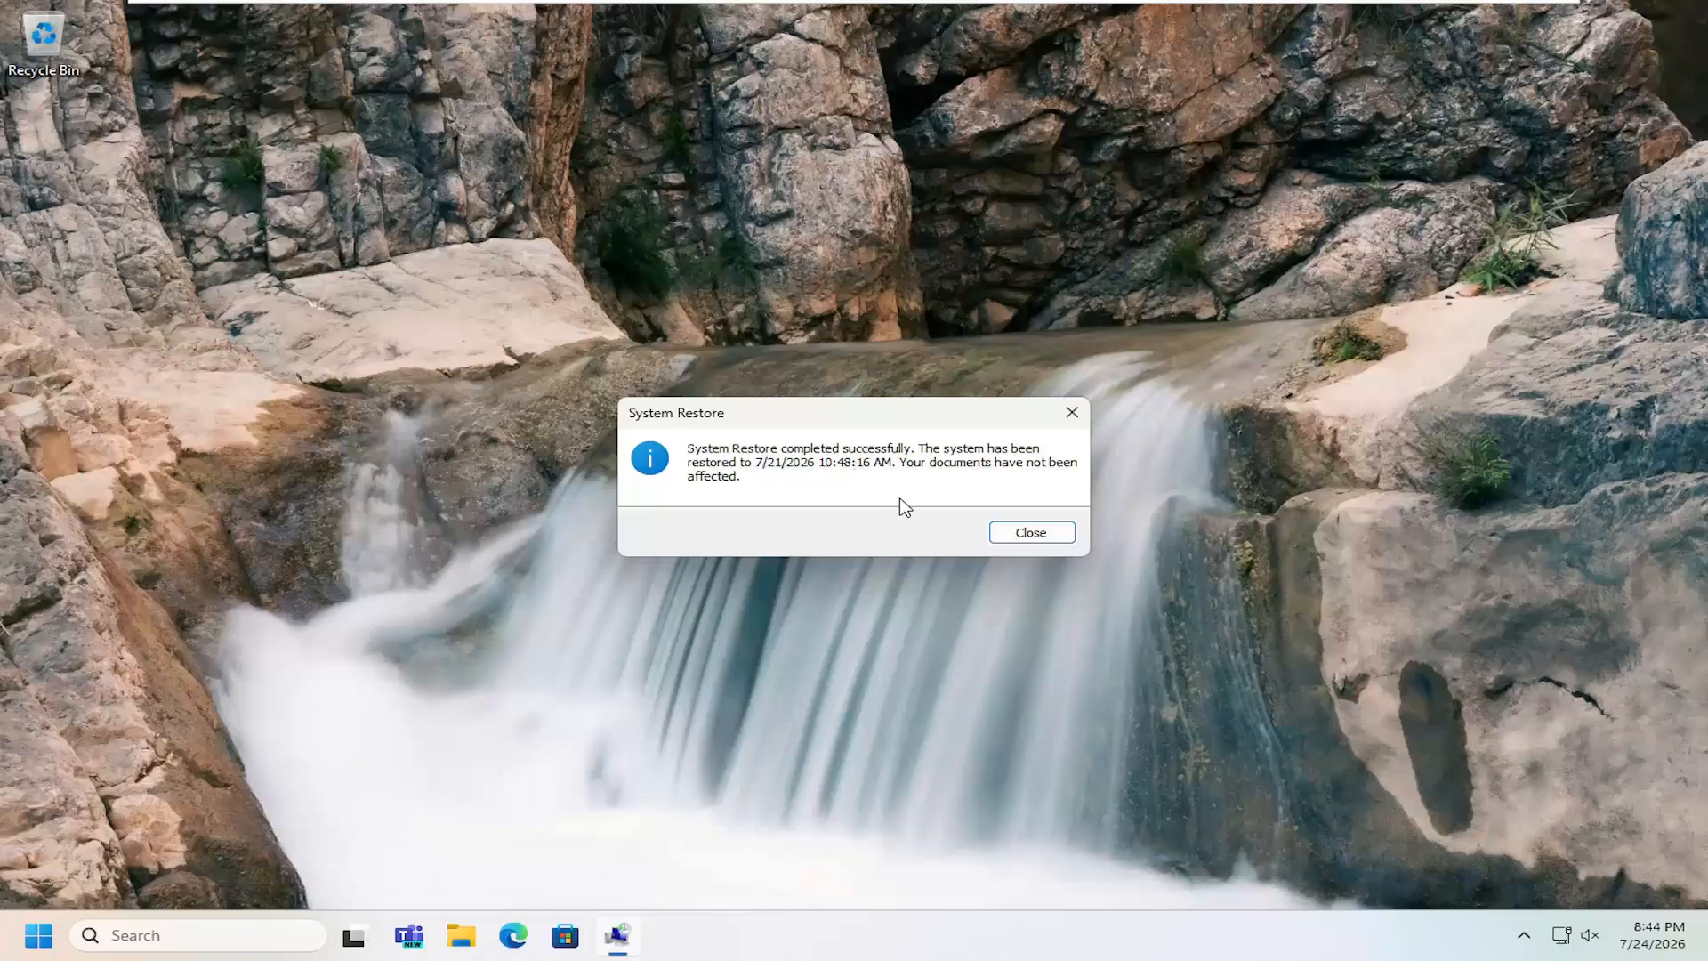
left_click(1018, 537)
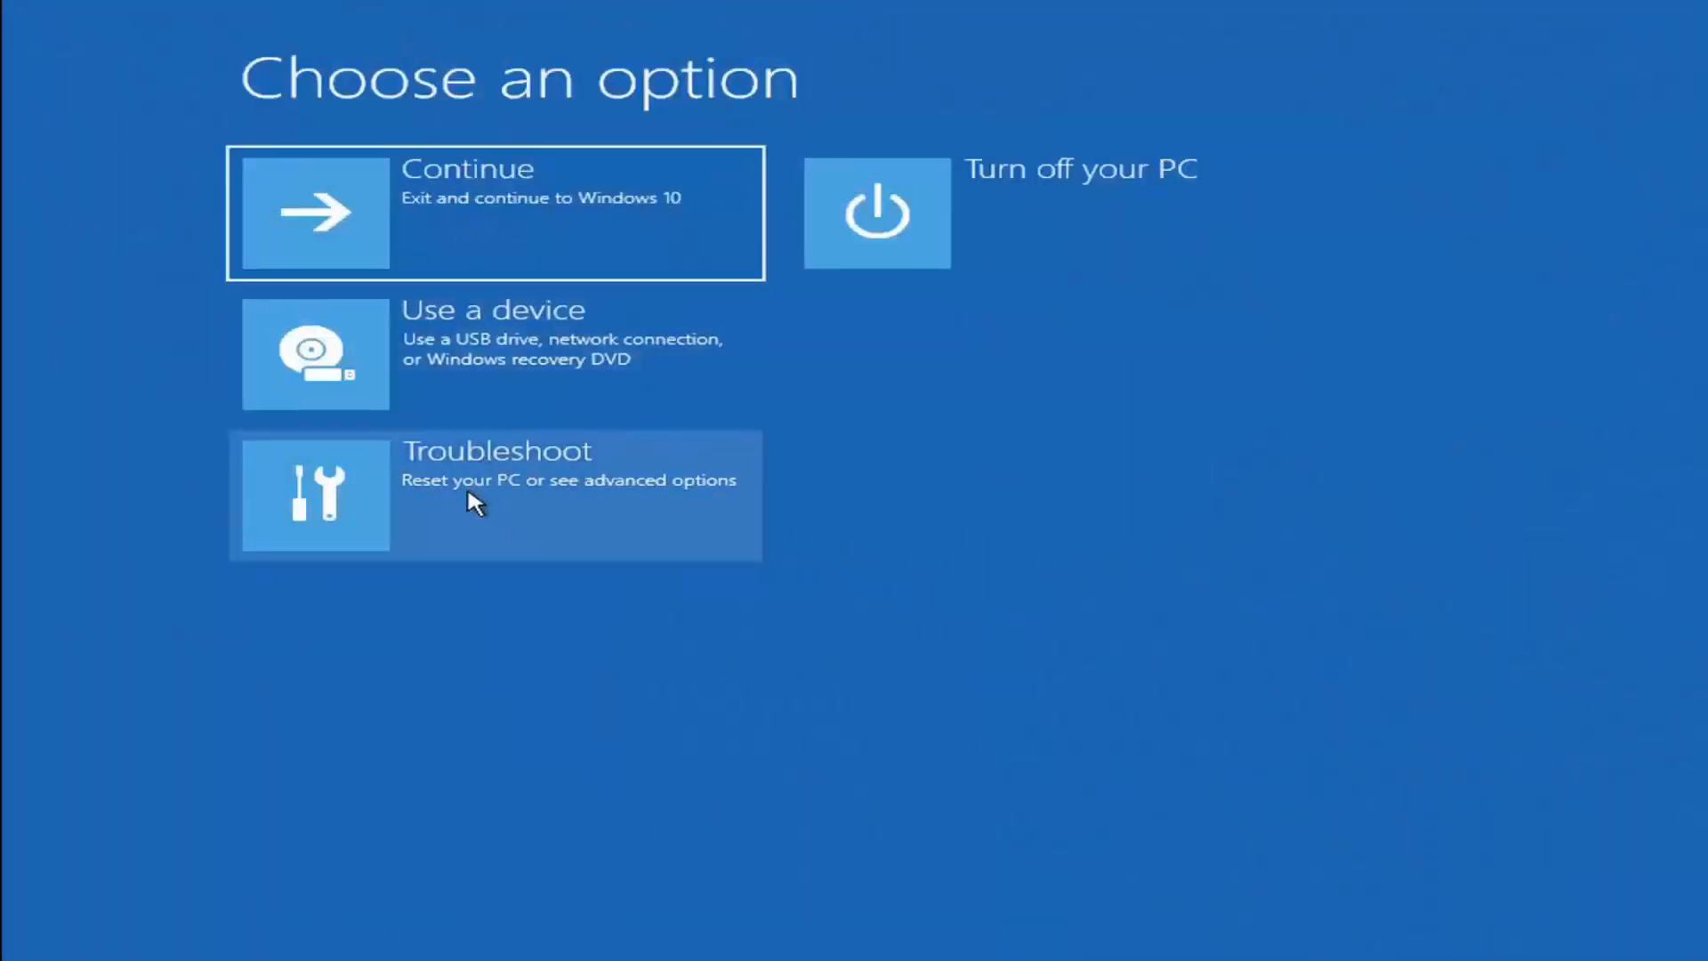
View the Reset this PC choices for keeping or removing files, then return to the main recovery options.
left_click(499, 506)
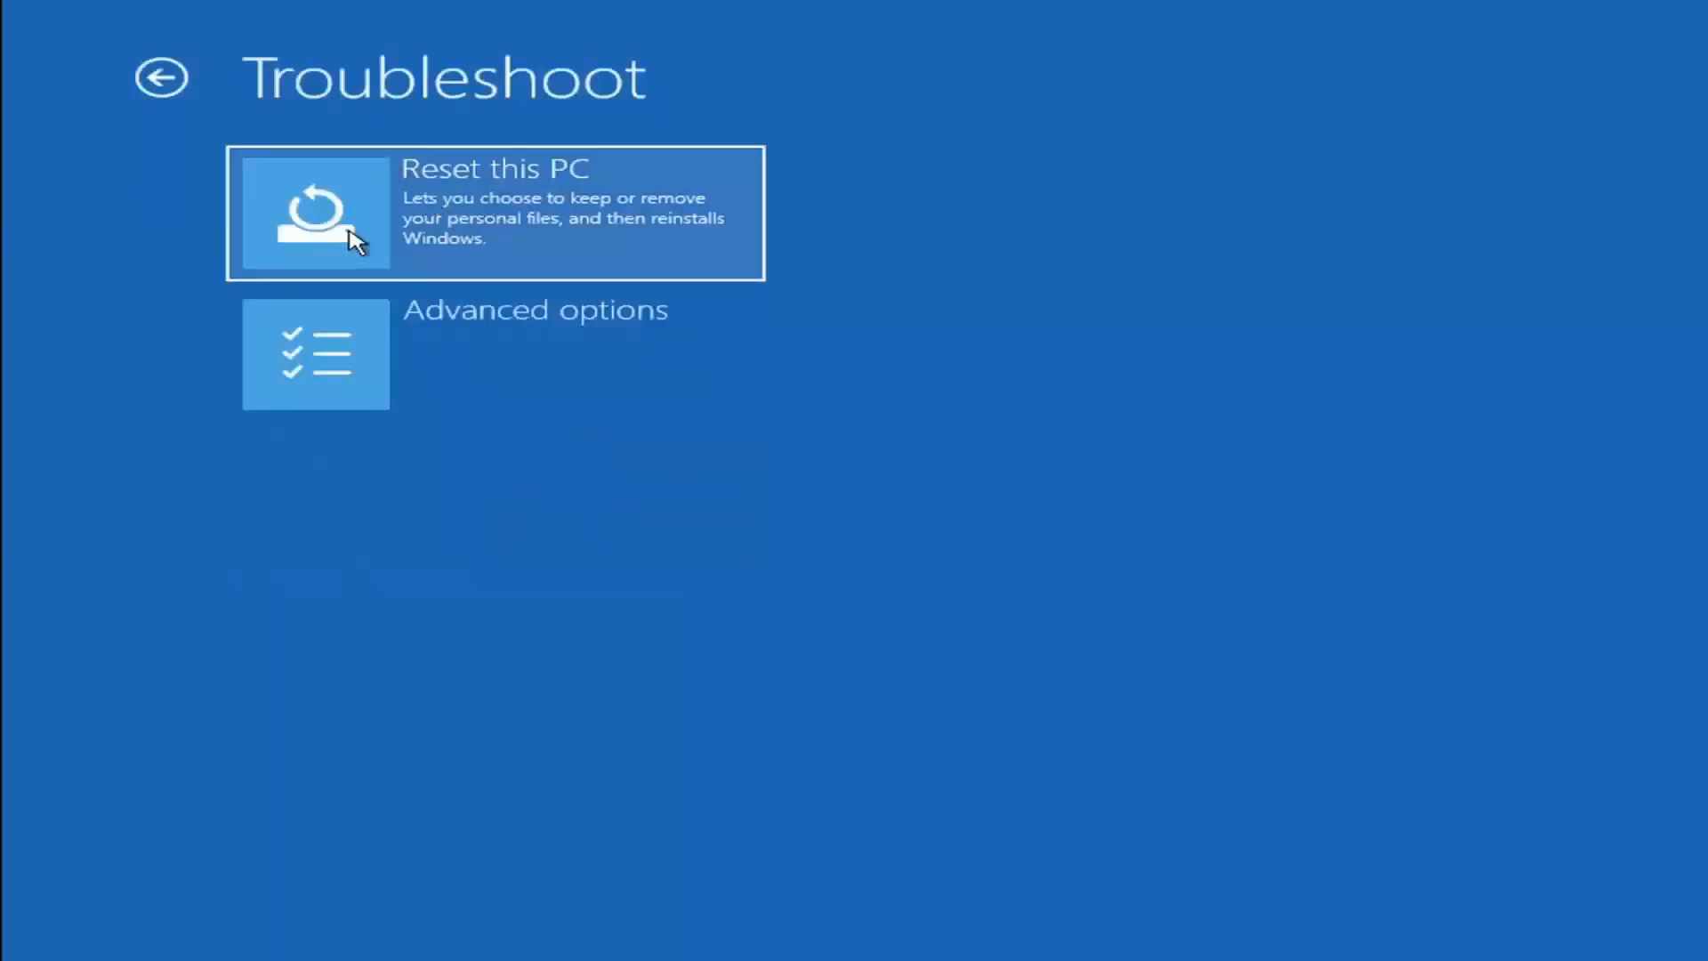
left_click(561, 237)
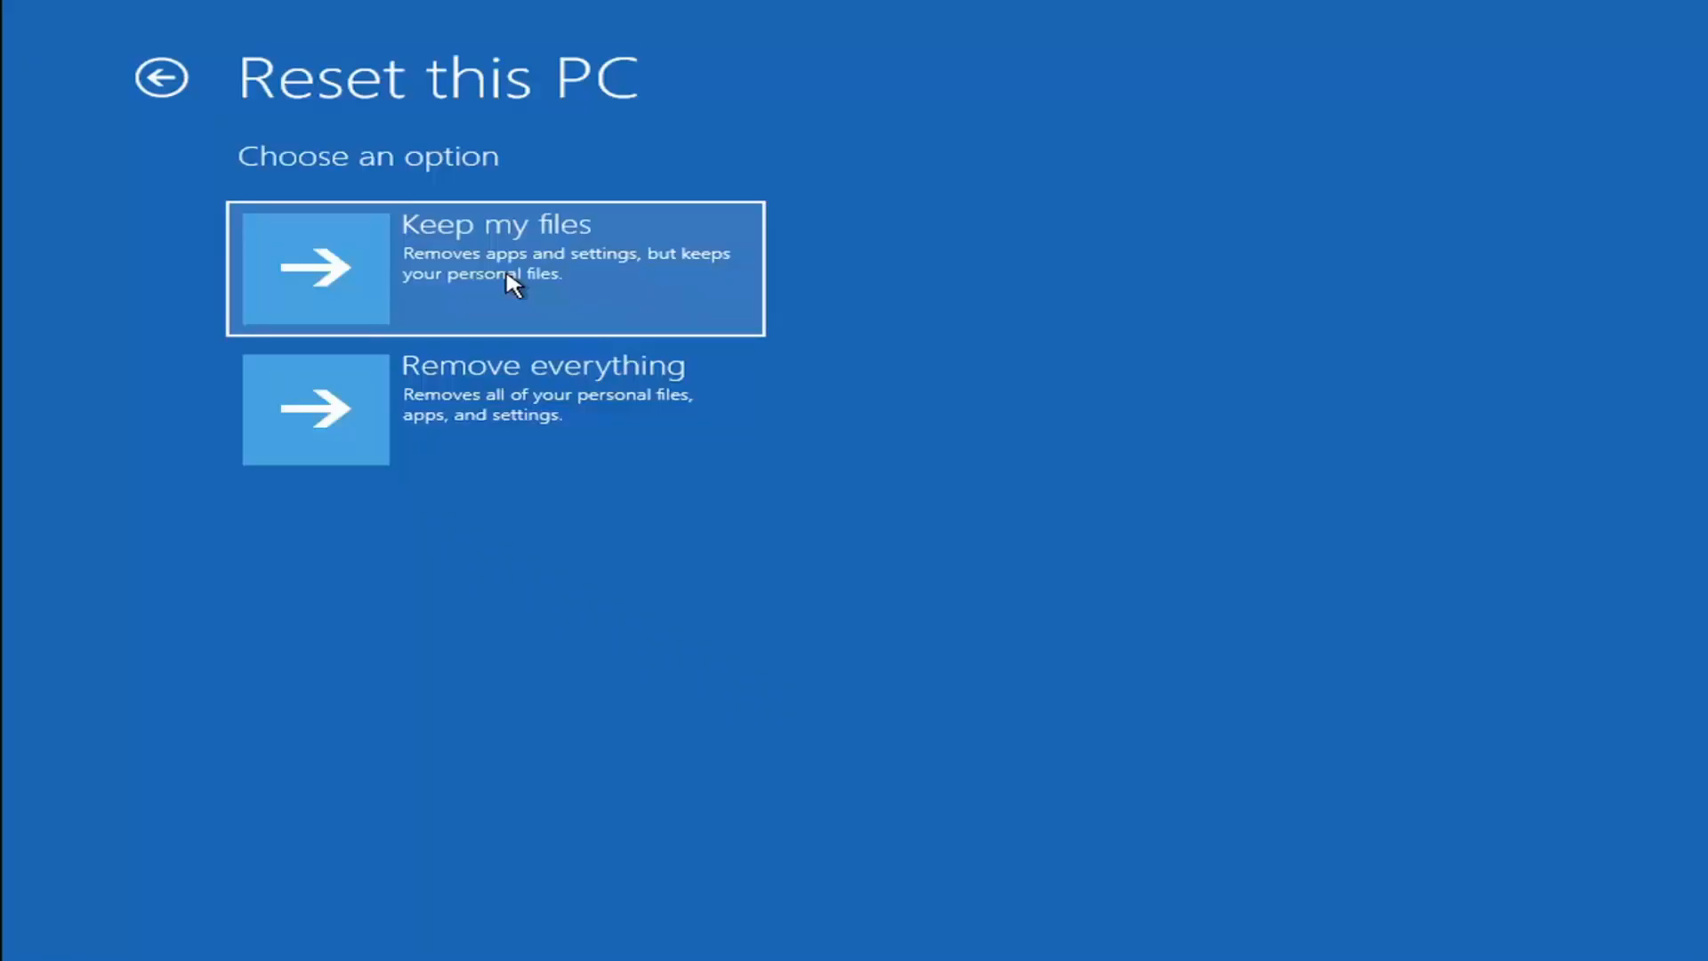
left_click(166, 78)
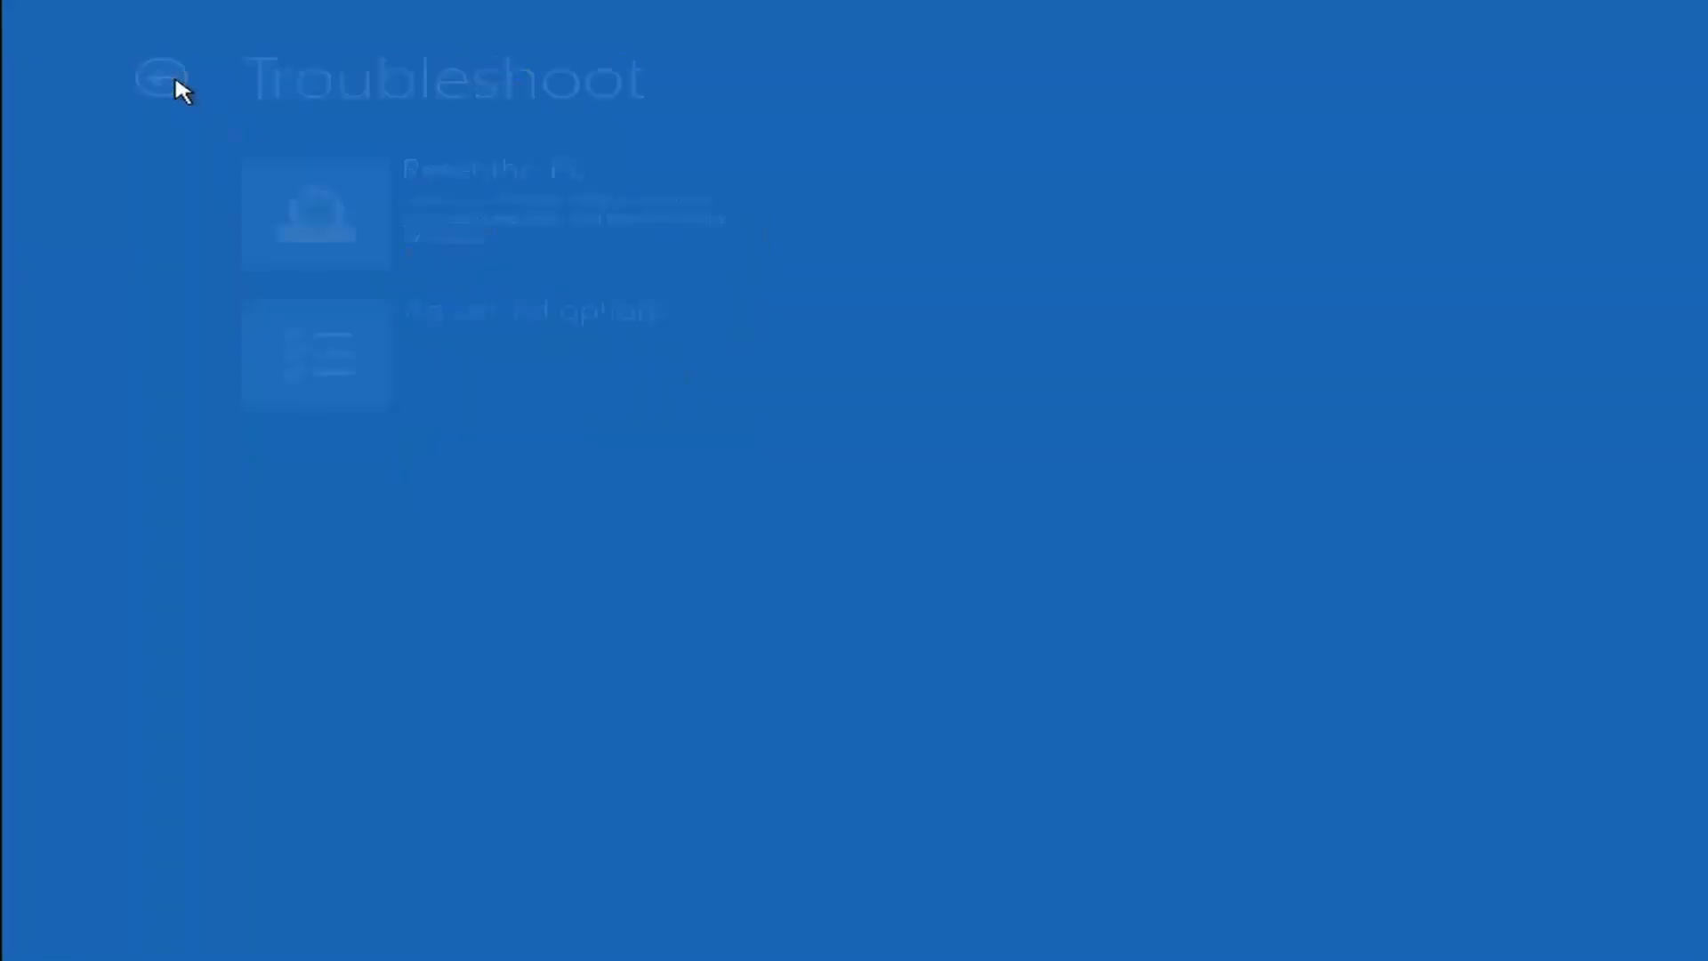
left_click(175, 76)
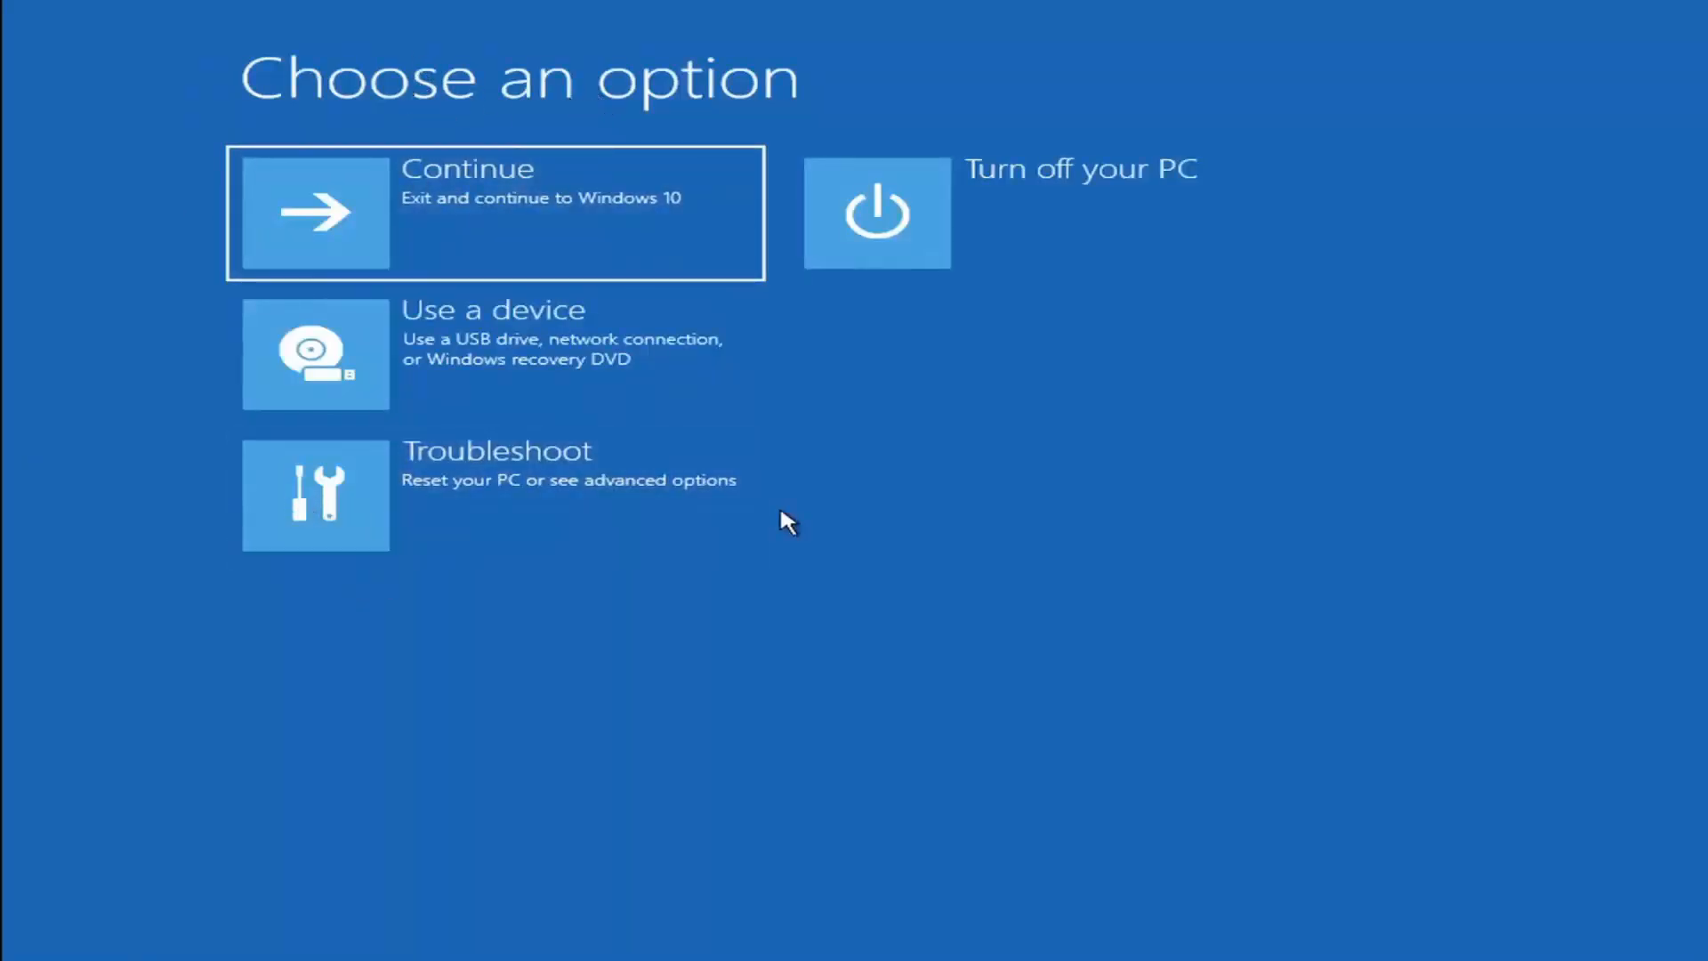
Open Command Prompt from the advanced troubleshooting options and list the contents of the C: drive with dir.
left_click(514, 489)
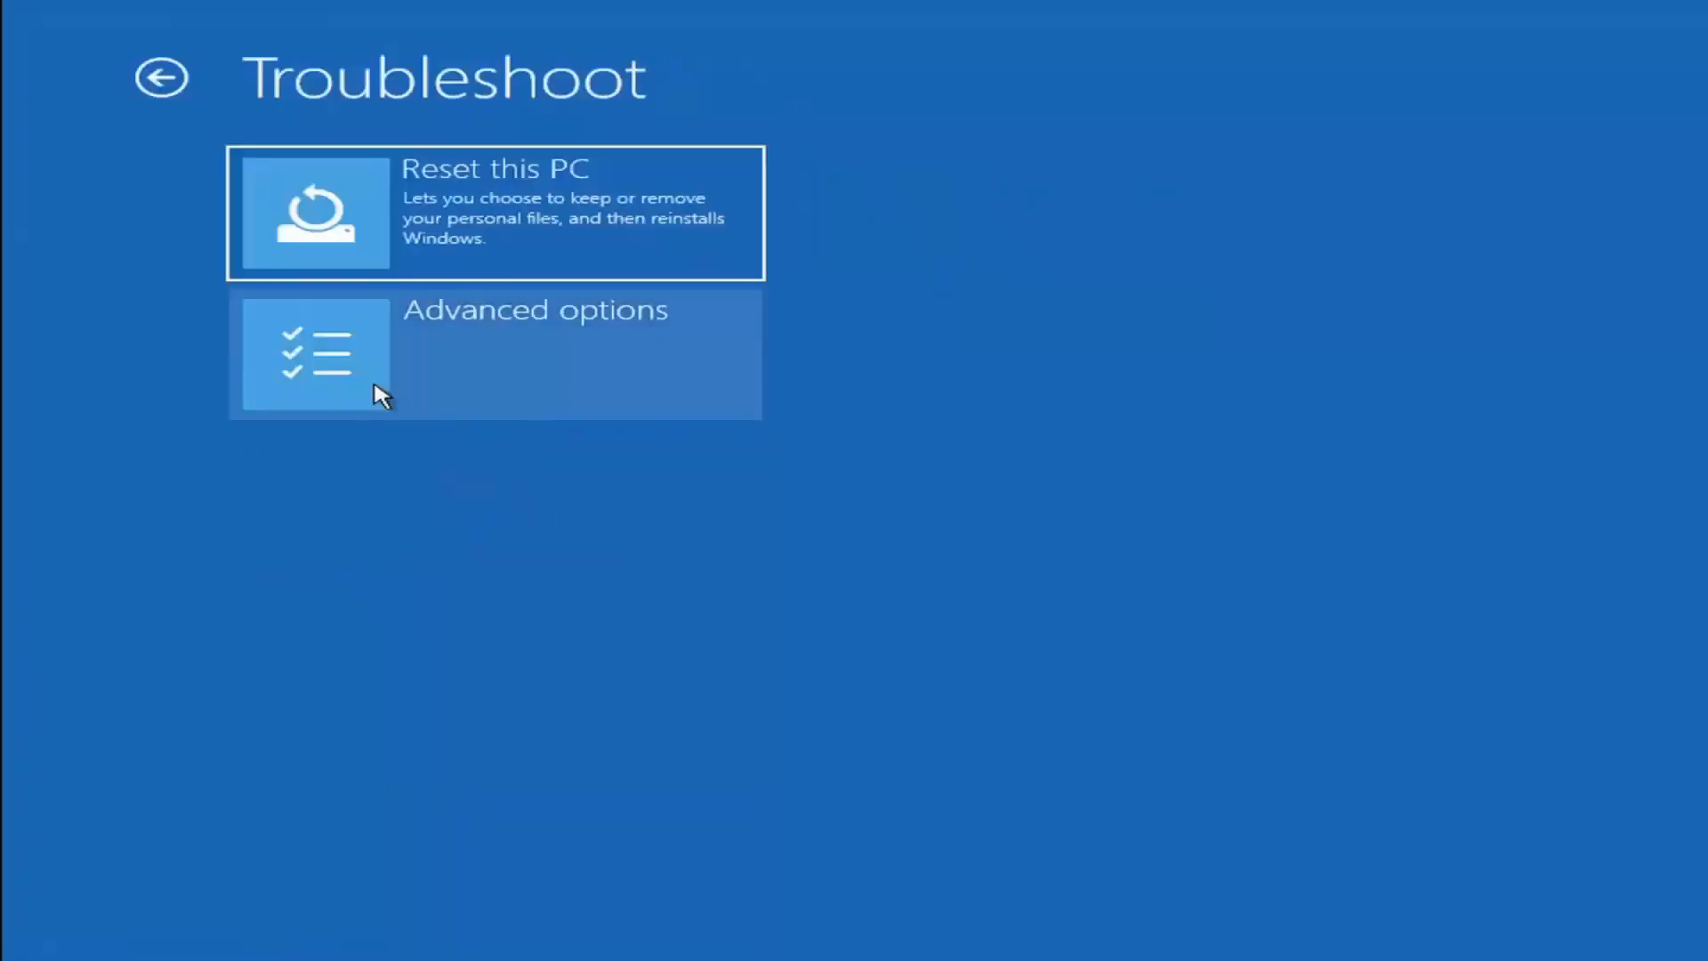
left_click(516, 371)
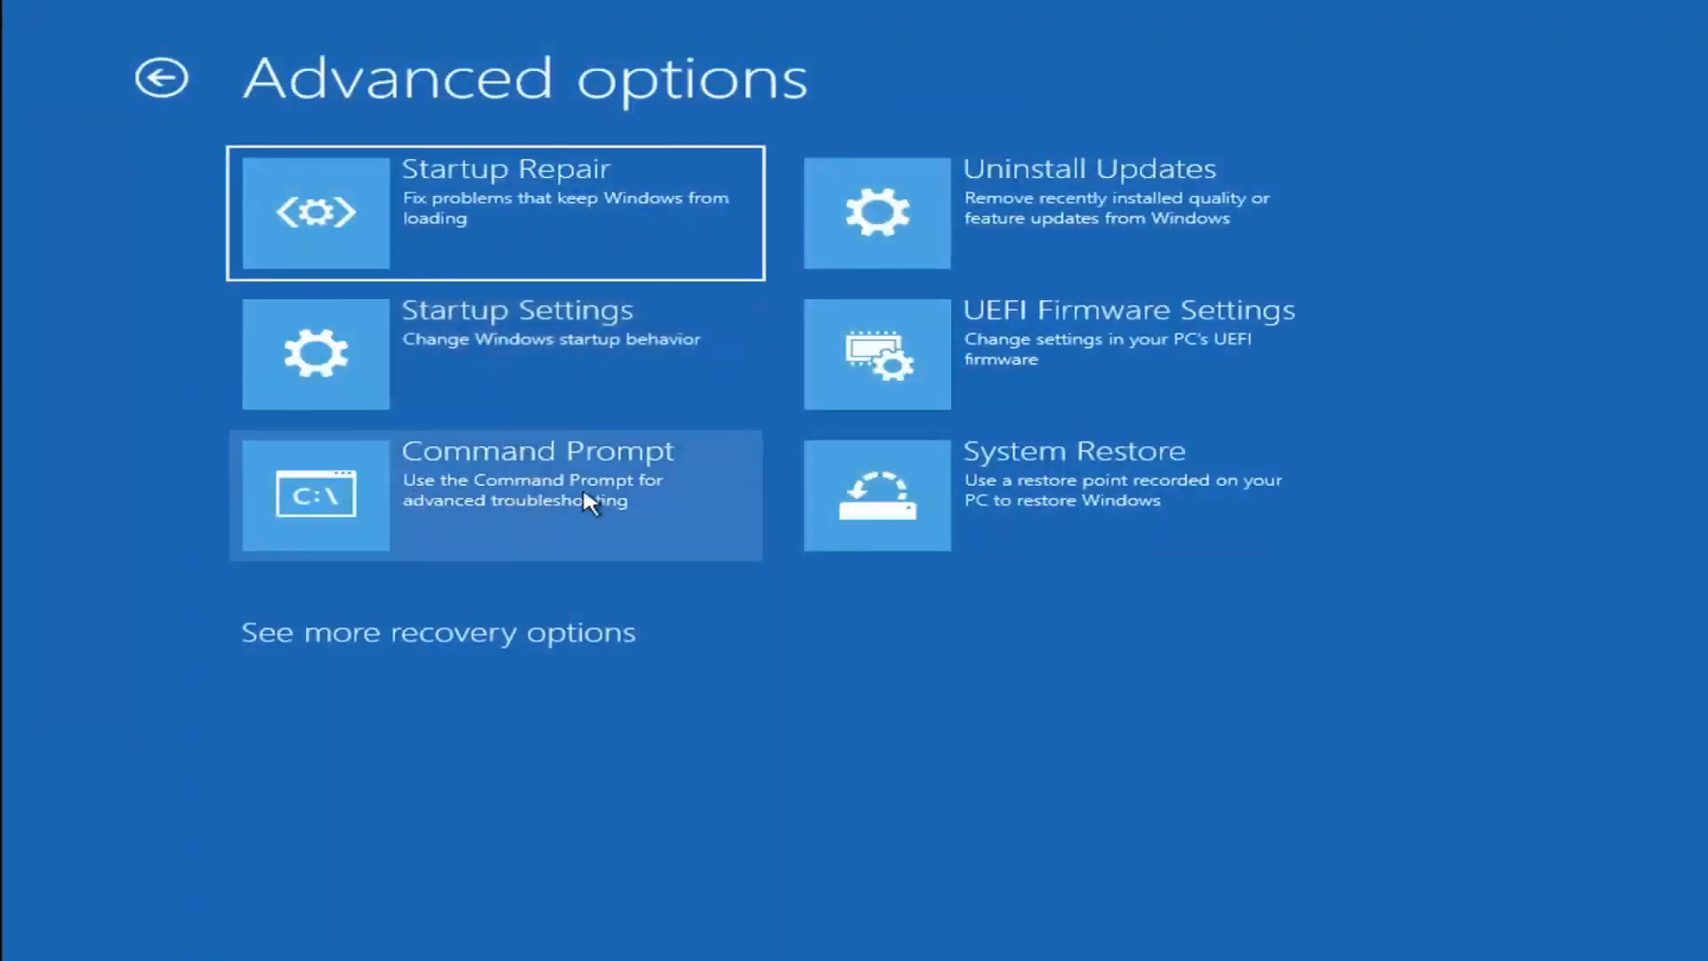
left_click(409, 495)
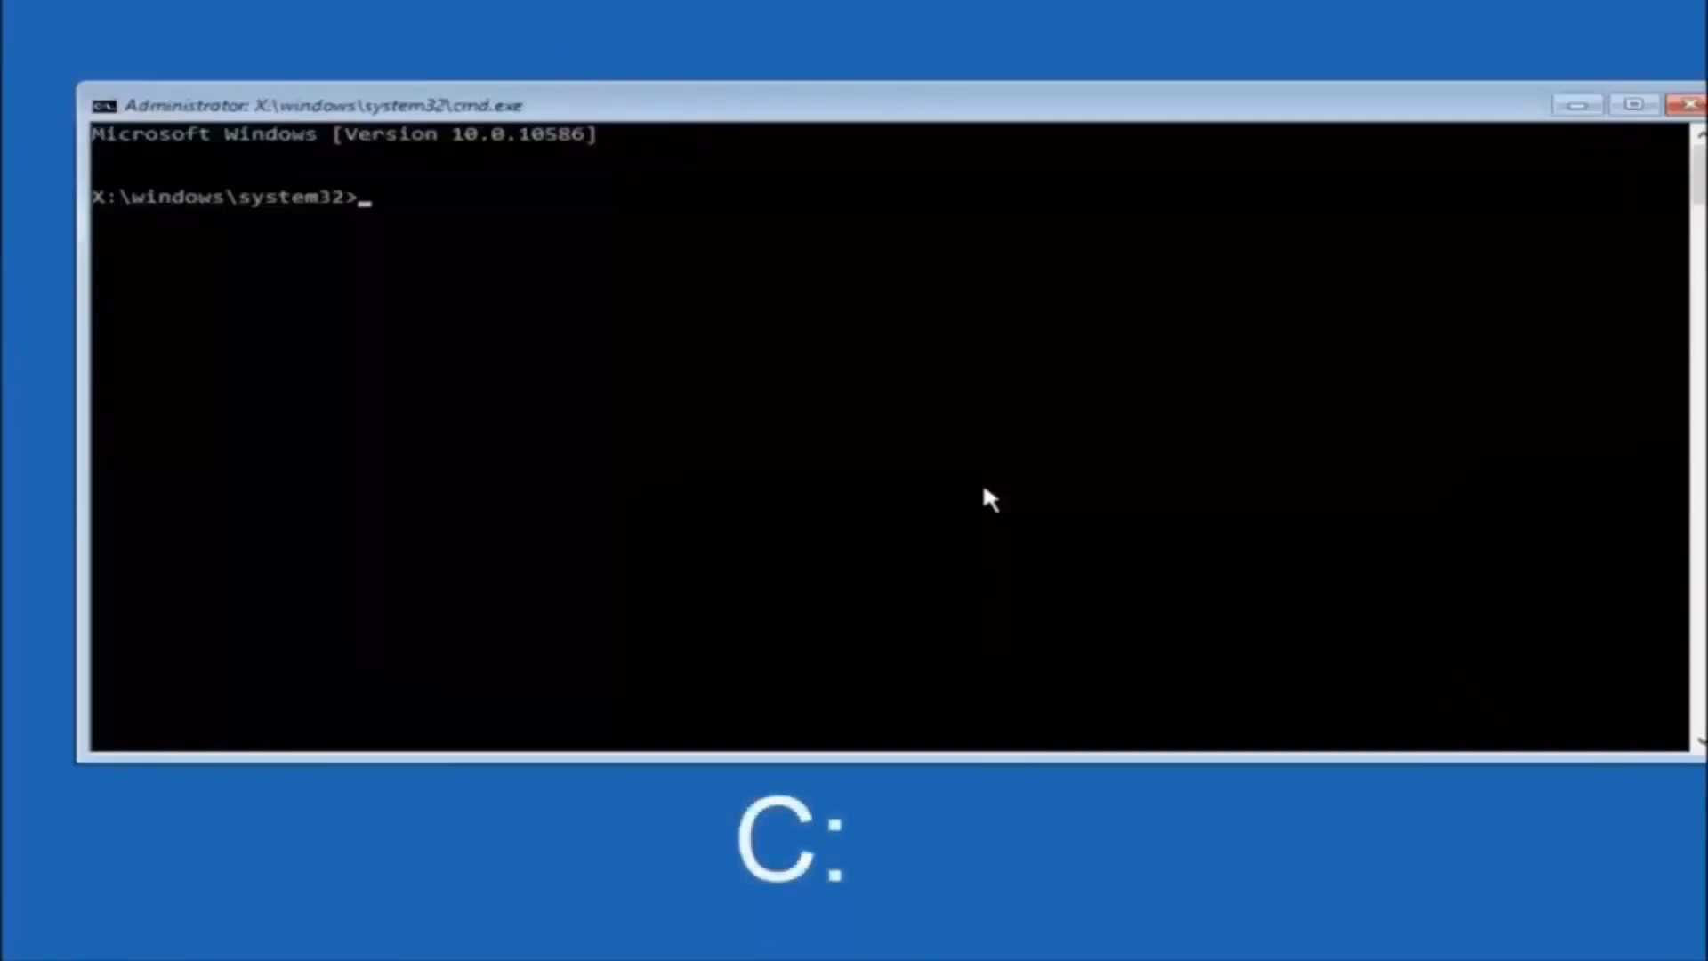
type("c:")
key("Return")
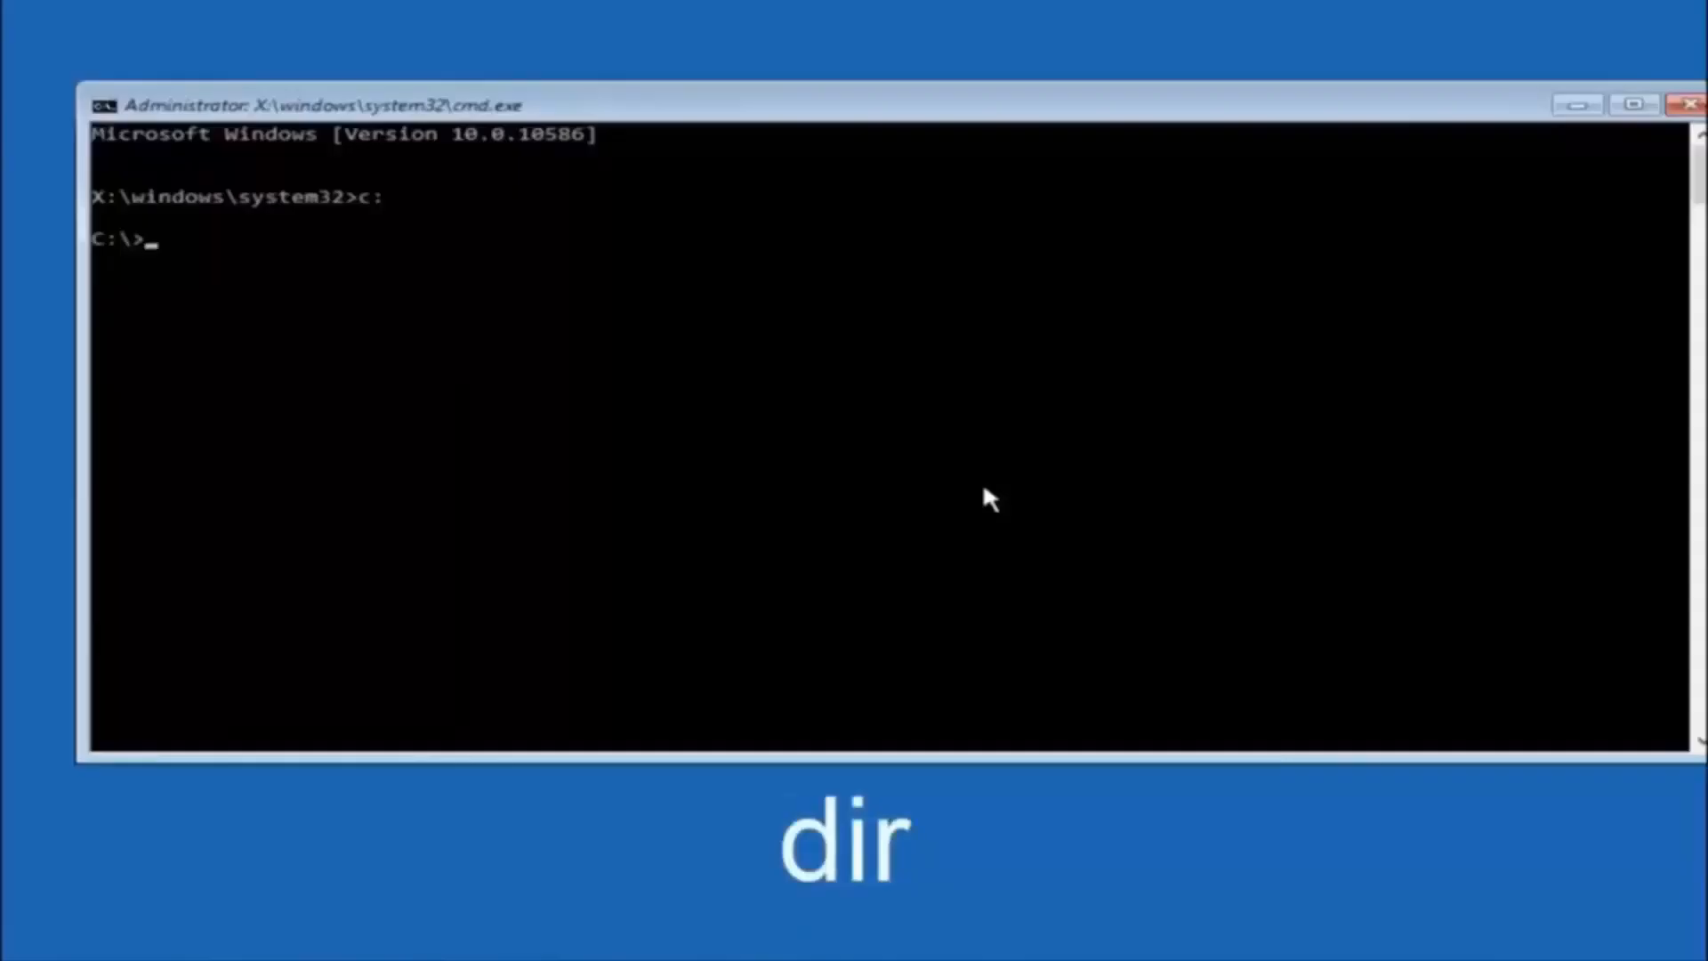
type("dir")
key("Return")
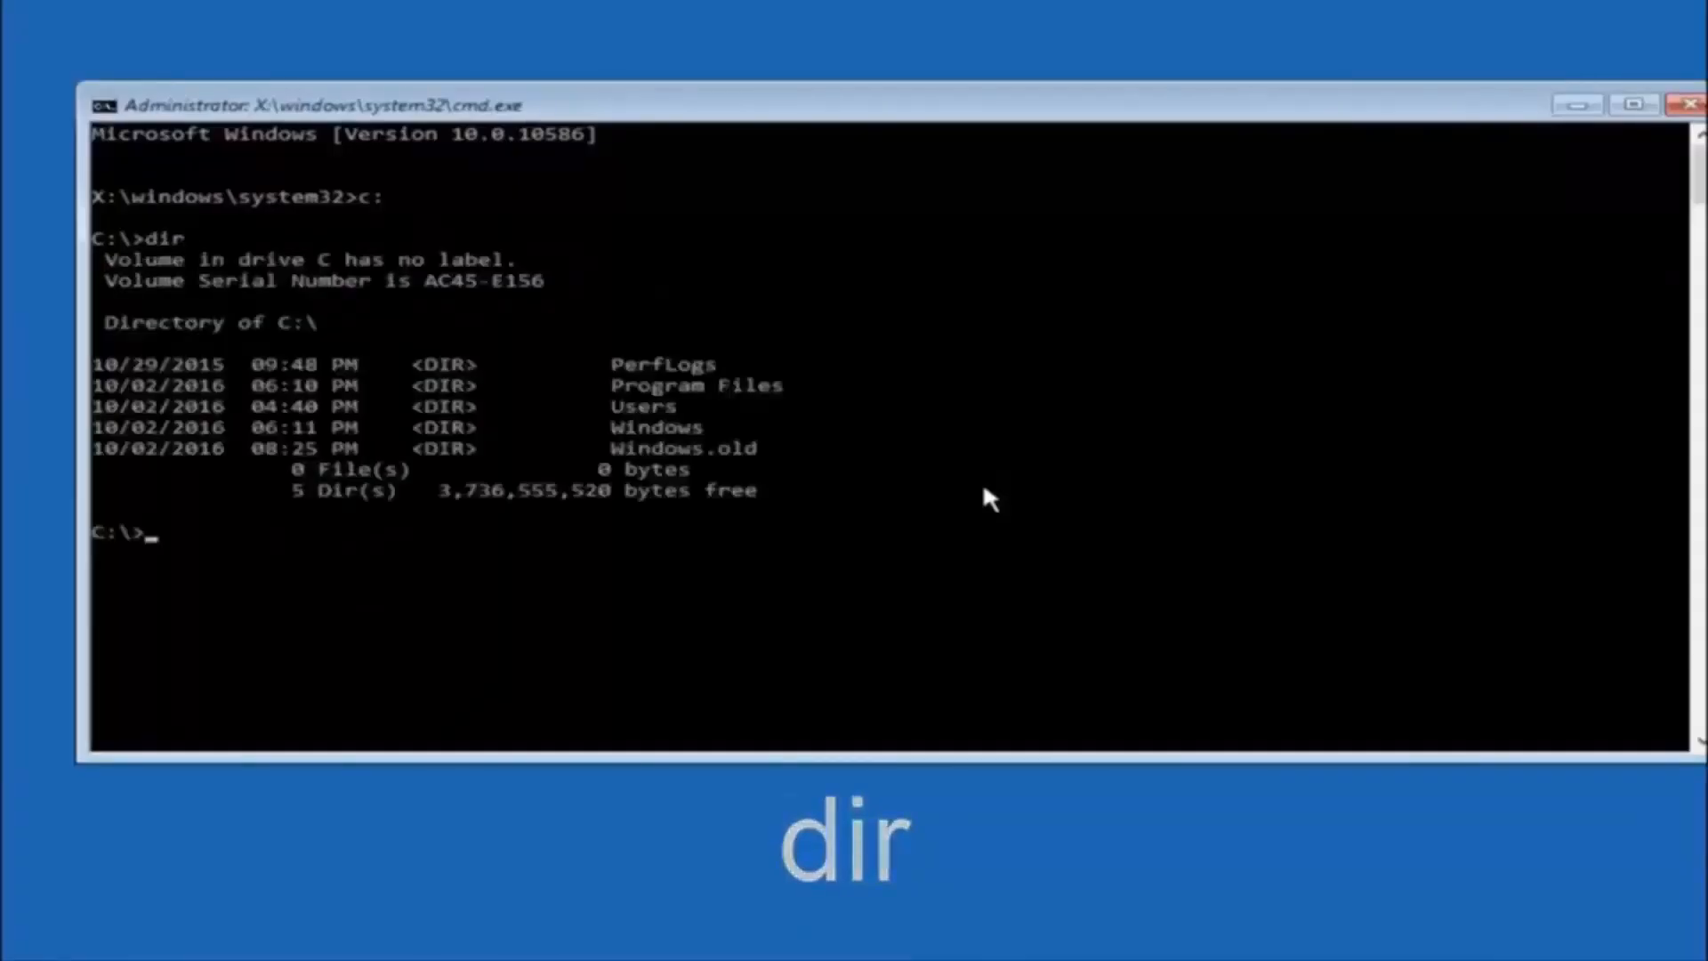
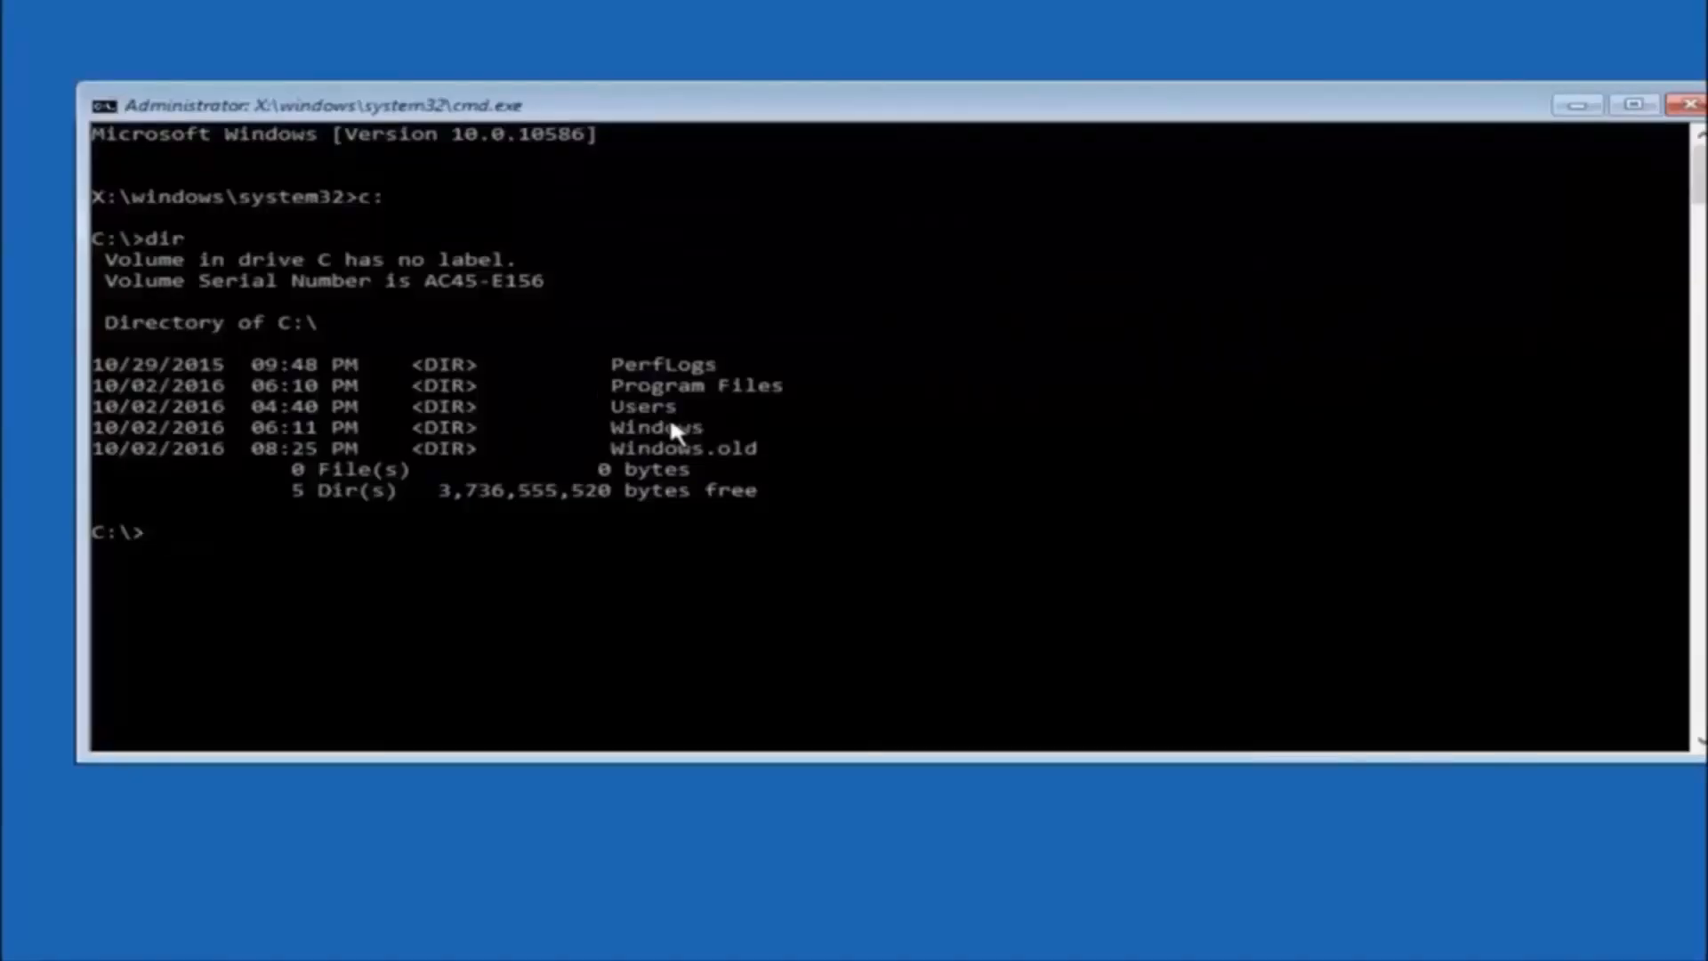
Begin a change-directory command with cd at the C:\ prompt.
type("cd")
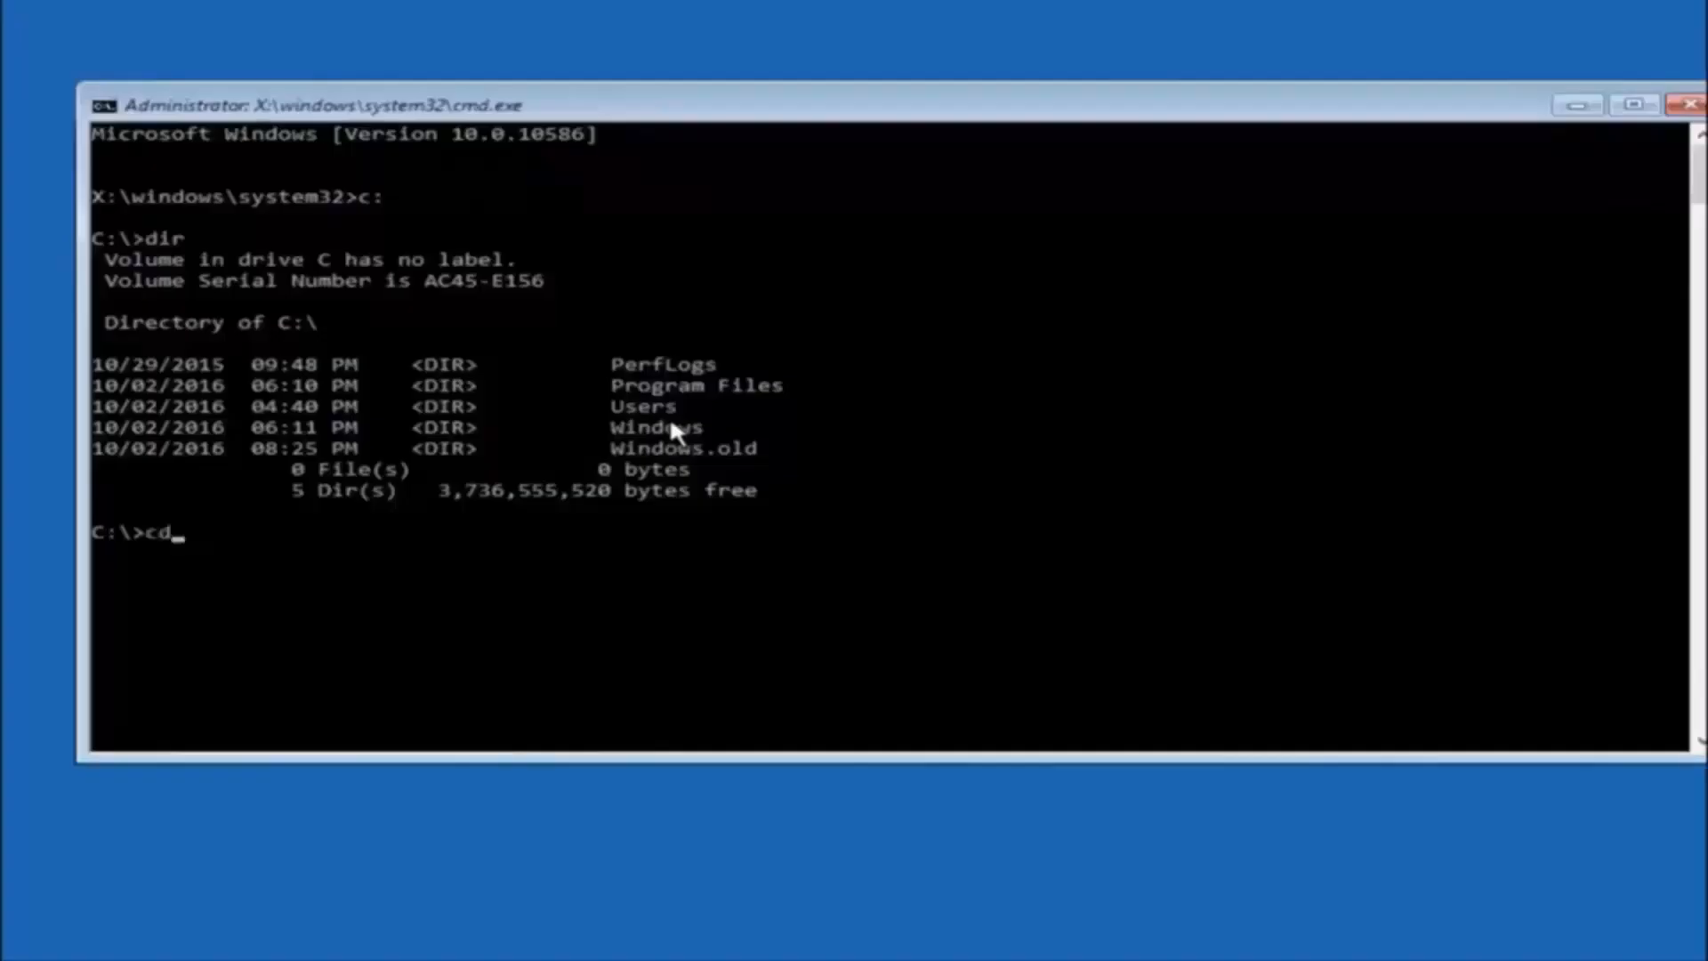
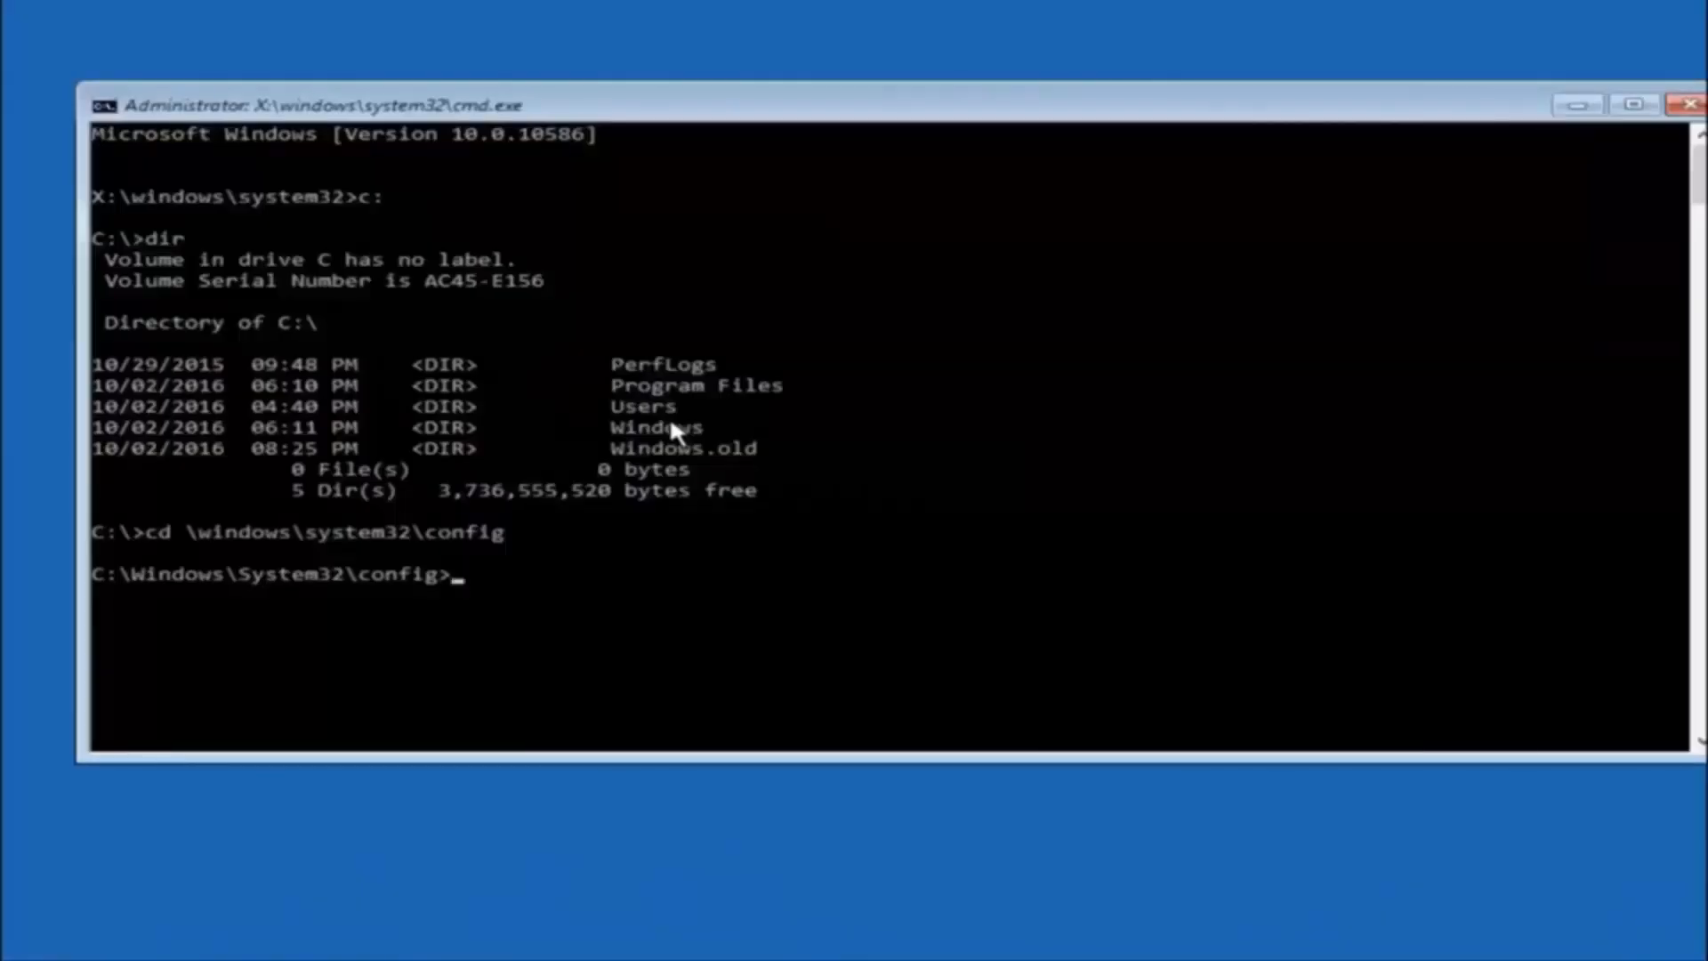
Begin a make-directory command with md in the C:\Windows\System32\config folder.
type("md")
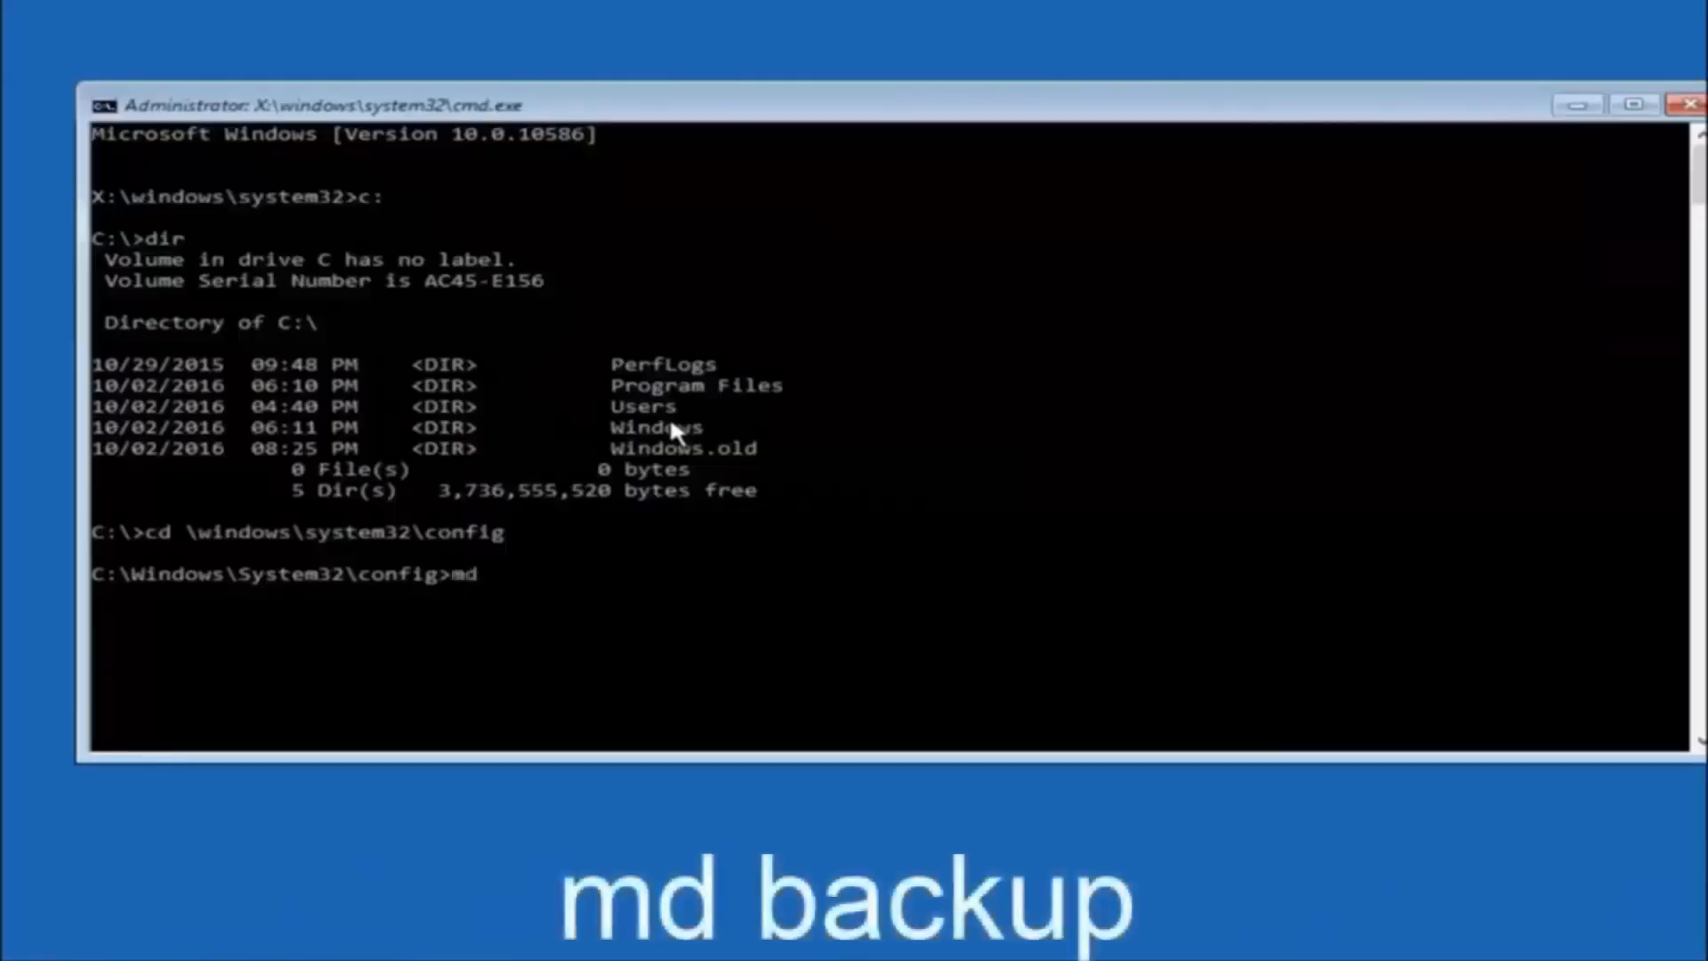
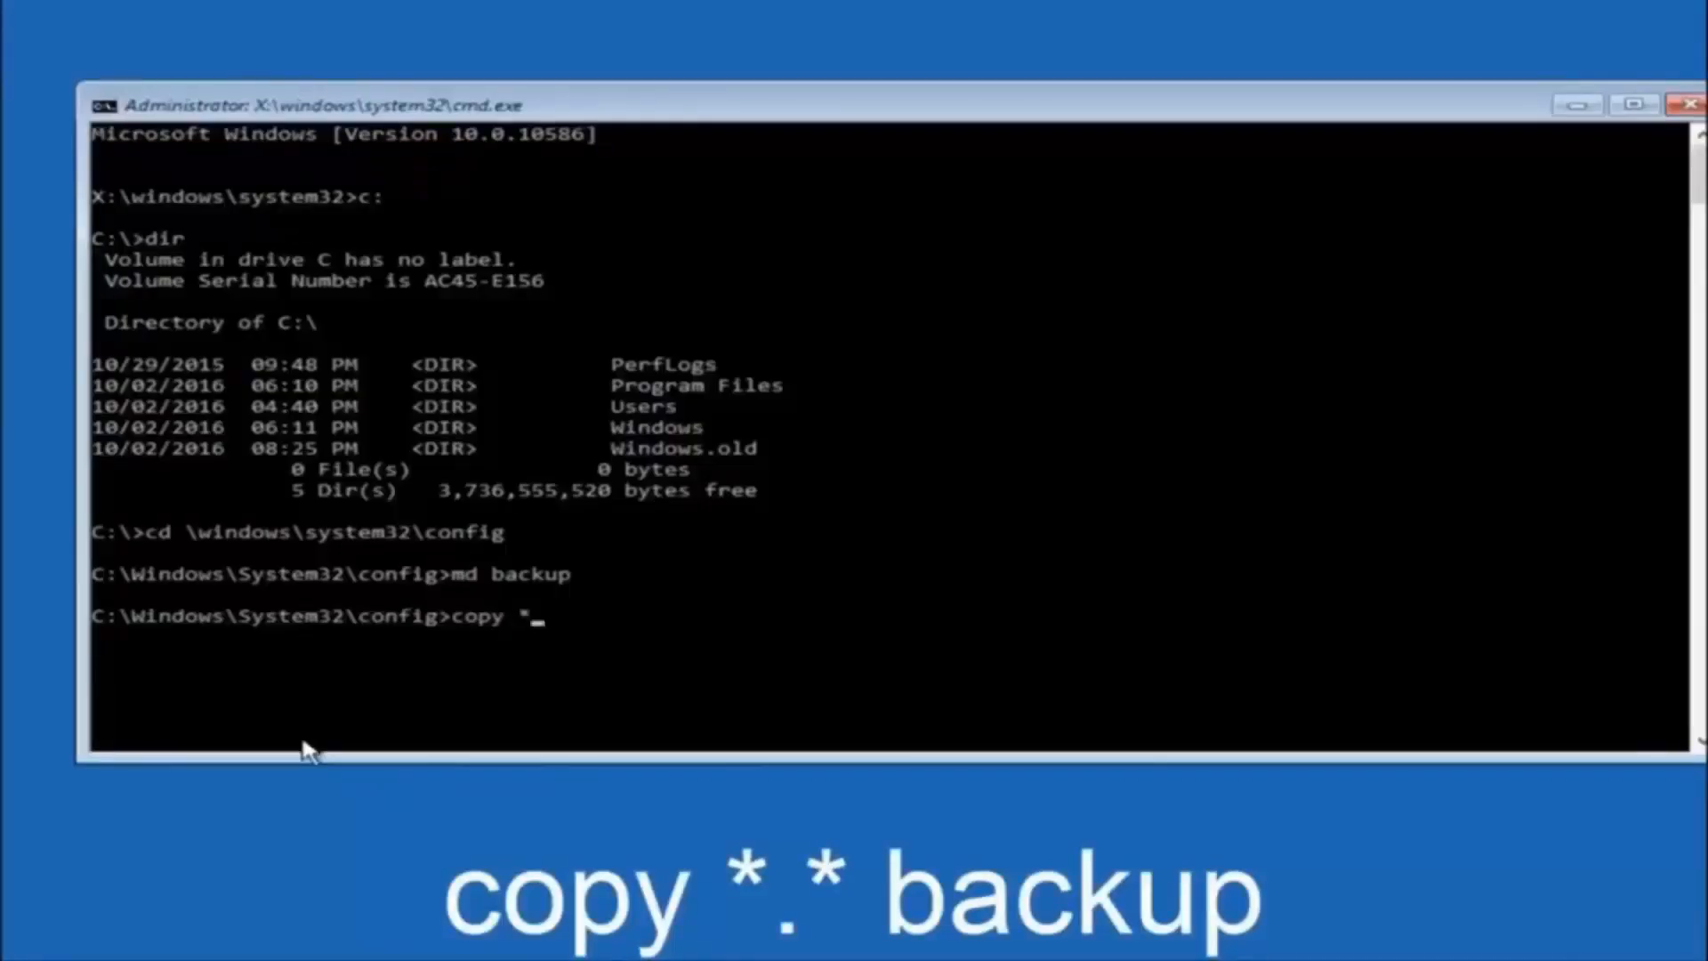
Continue the copy command's source pattern in the C:\Windows\System32\config folder with a dot, so it reads copy *.
type(".*")
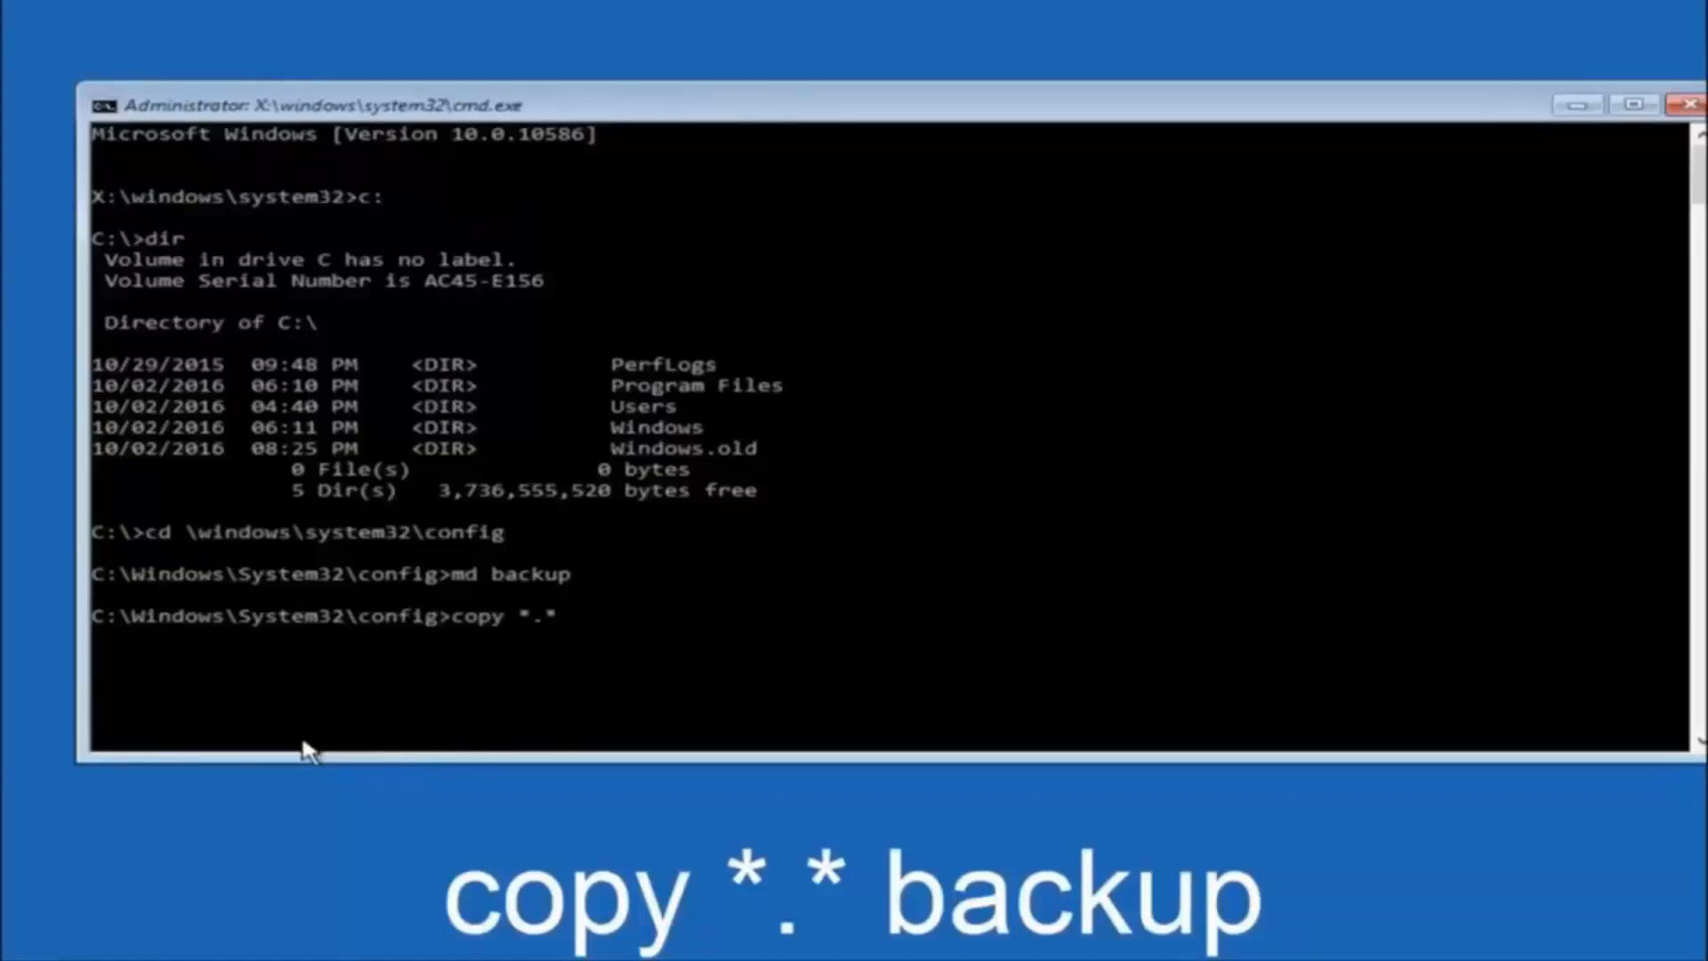
Add backup as the destination folder of the copy command, so it reads copy *.* backup.
type("backup")
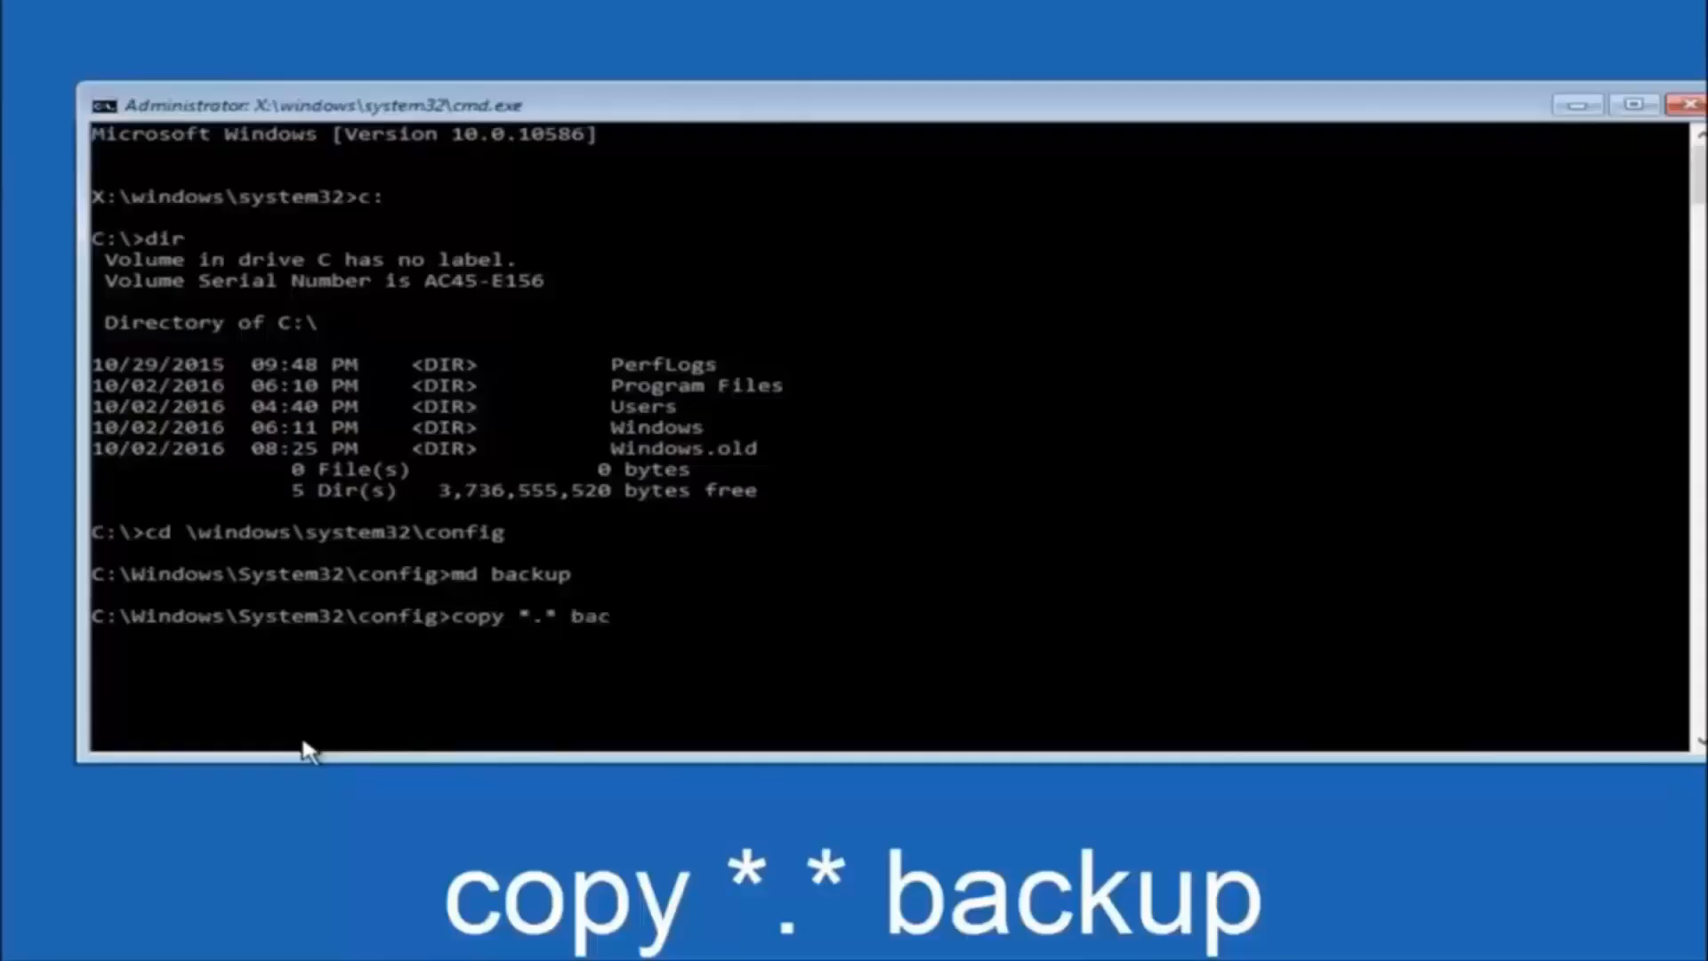
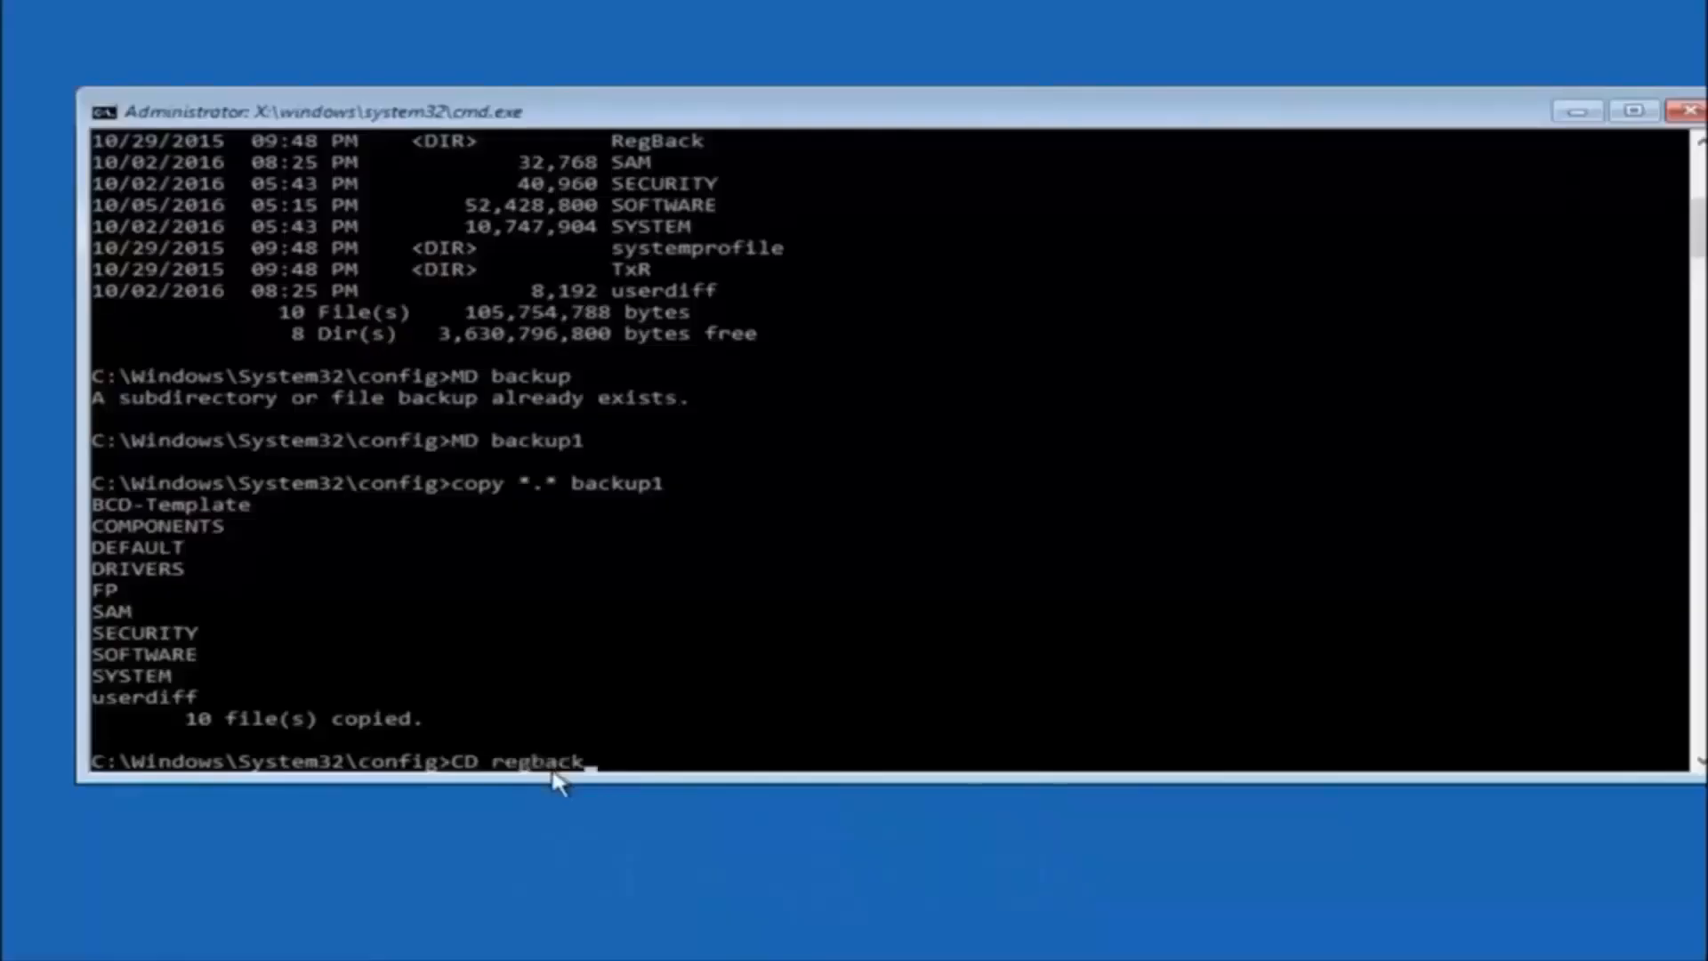
Change into the regback folder with CD regback and list its contents with dir.
key("Return")
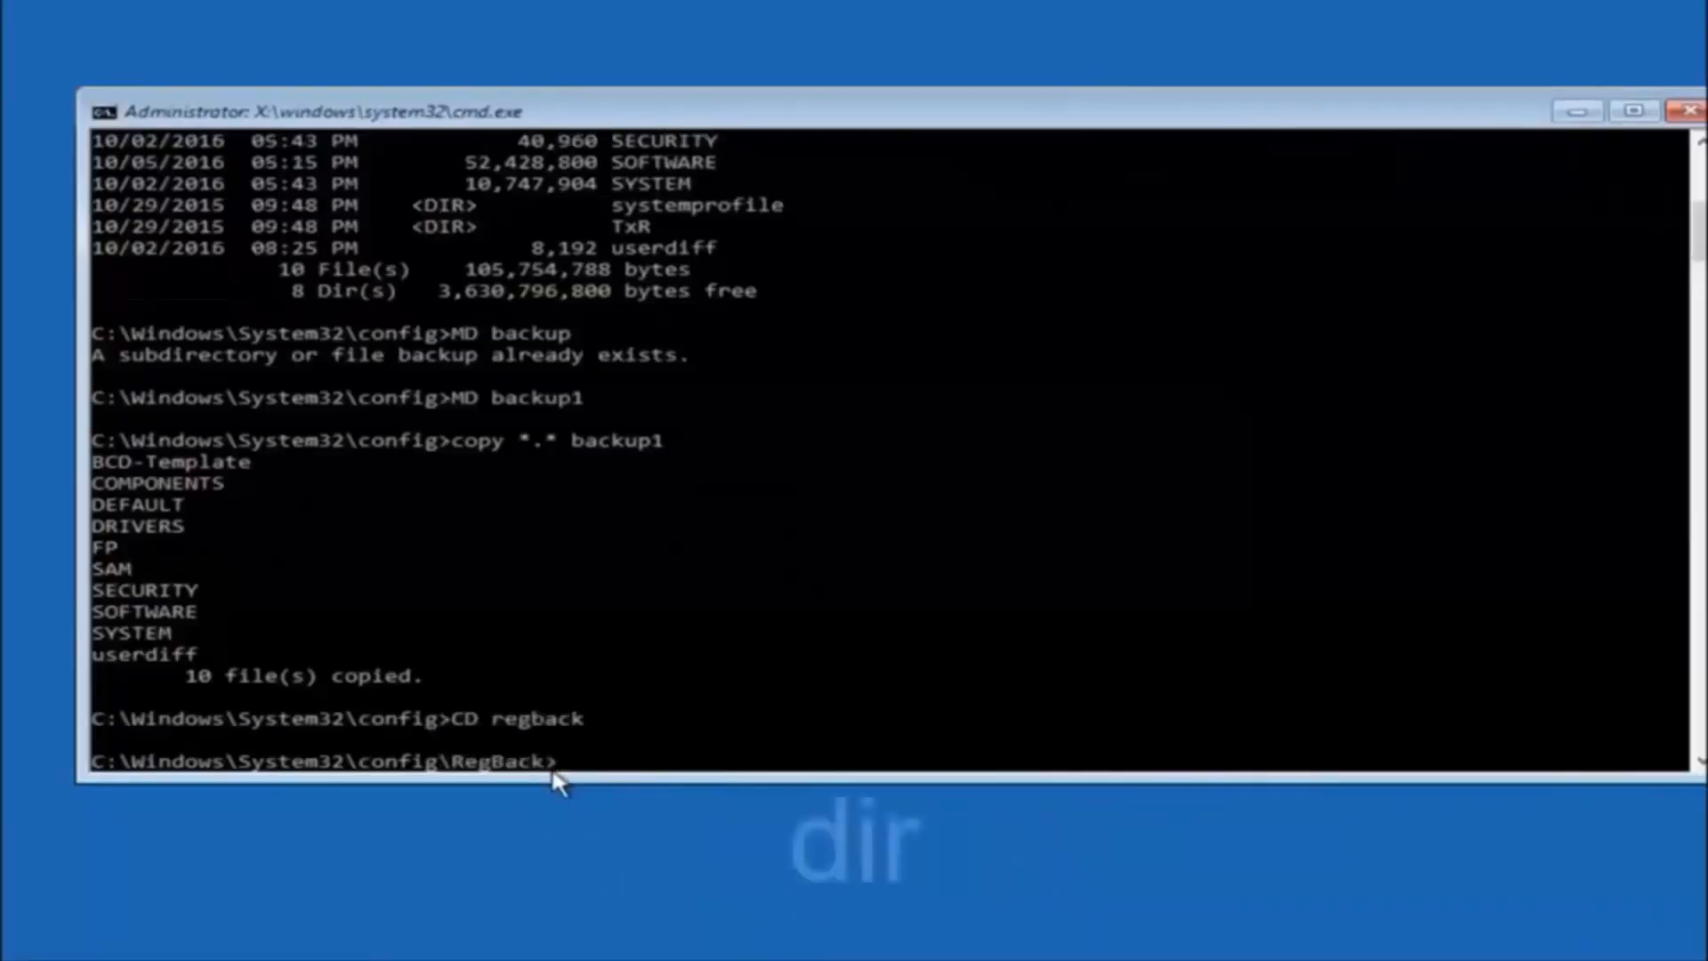
type("dir")
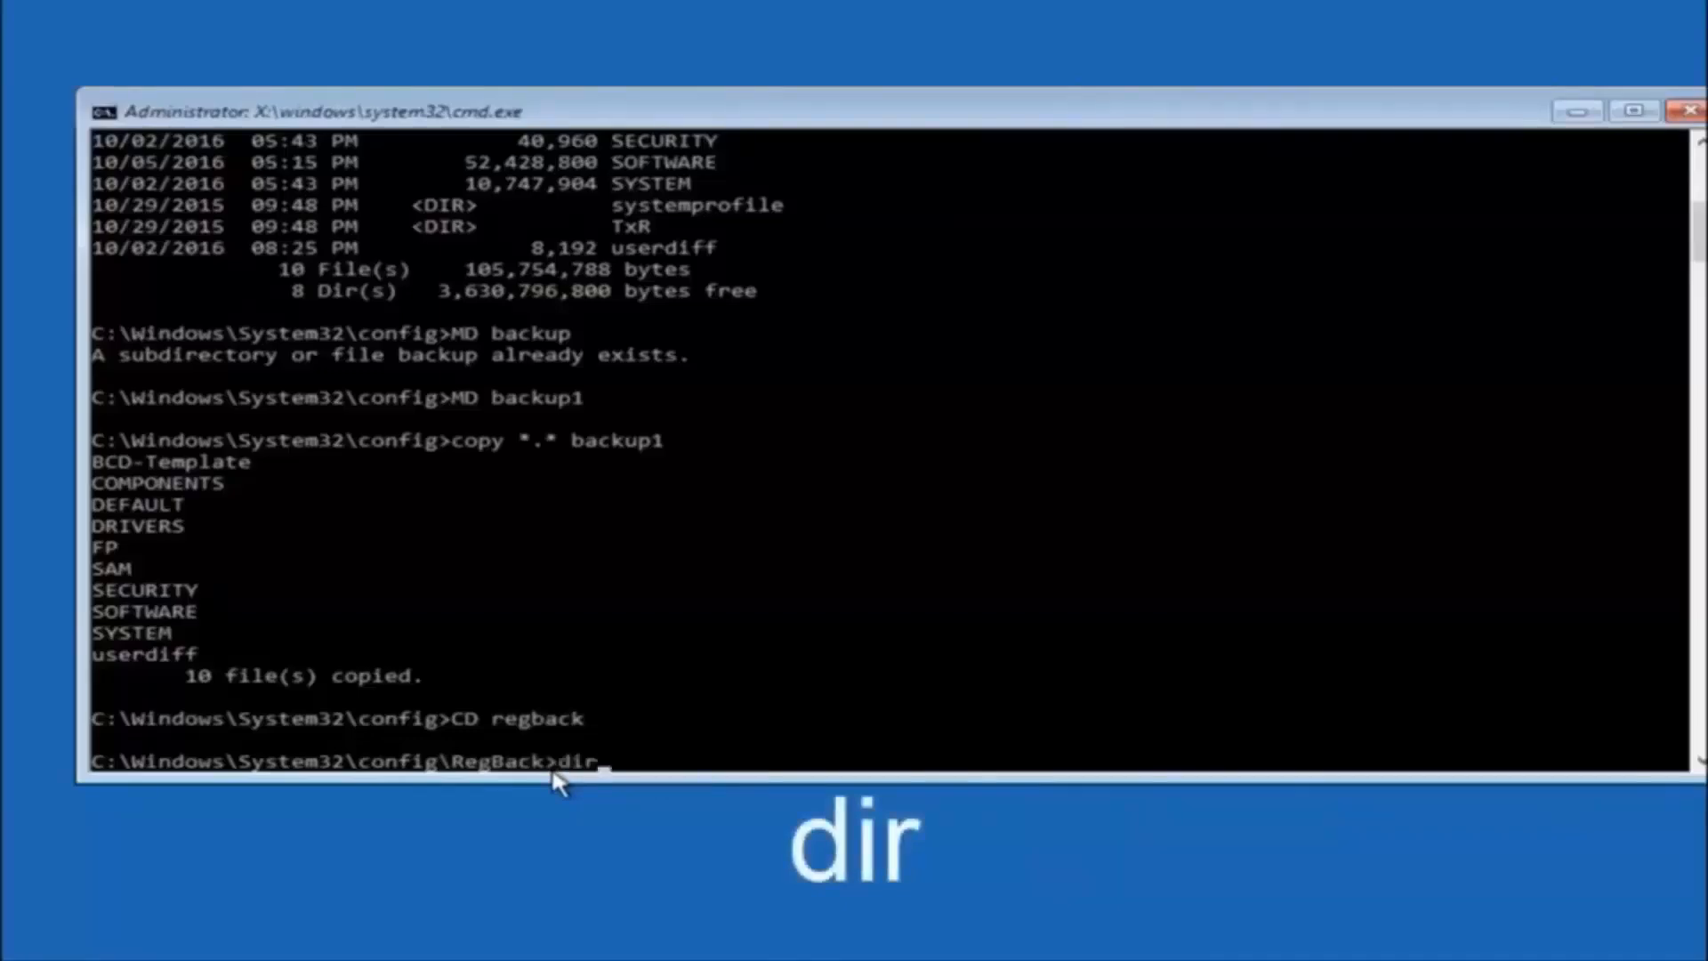
key("Return")
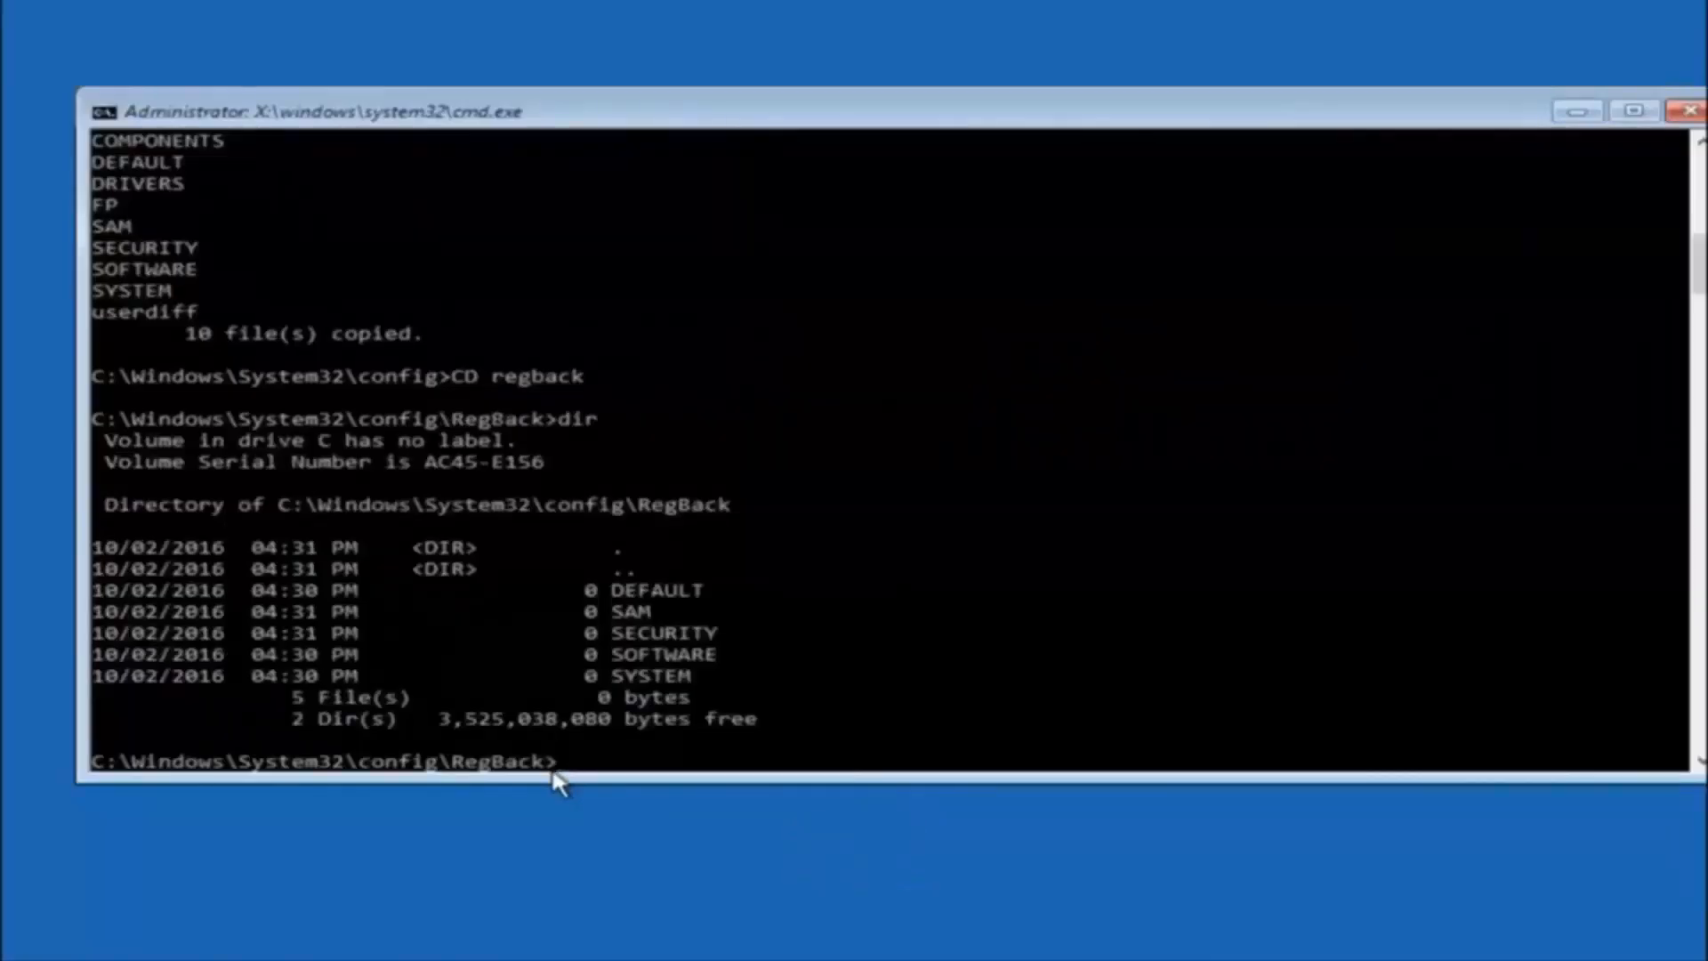
Begin a copy command at the RegBack folder's prompt.
type("copy *.* ..")
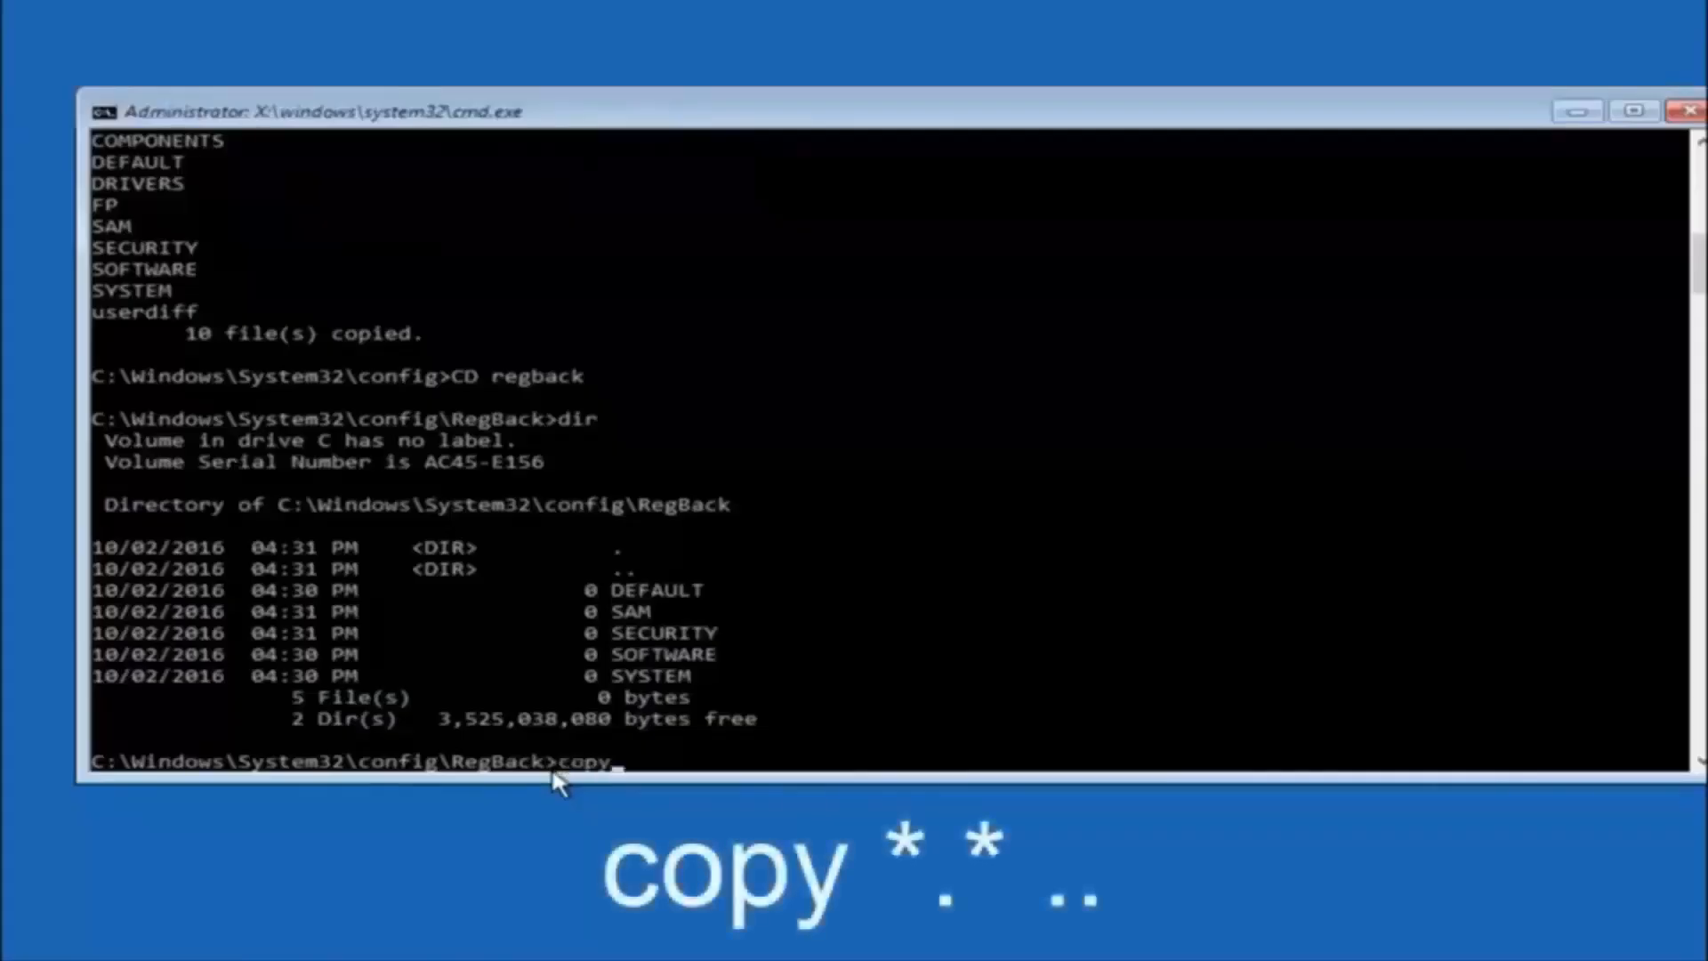
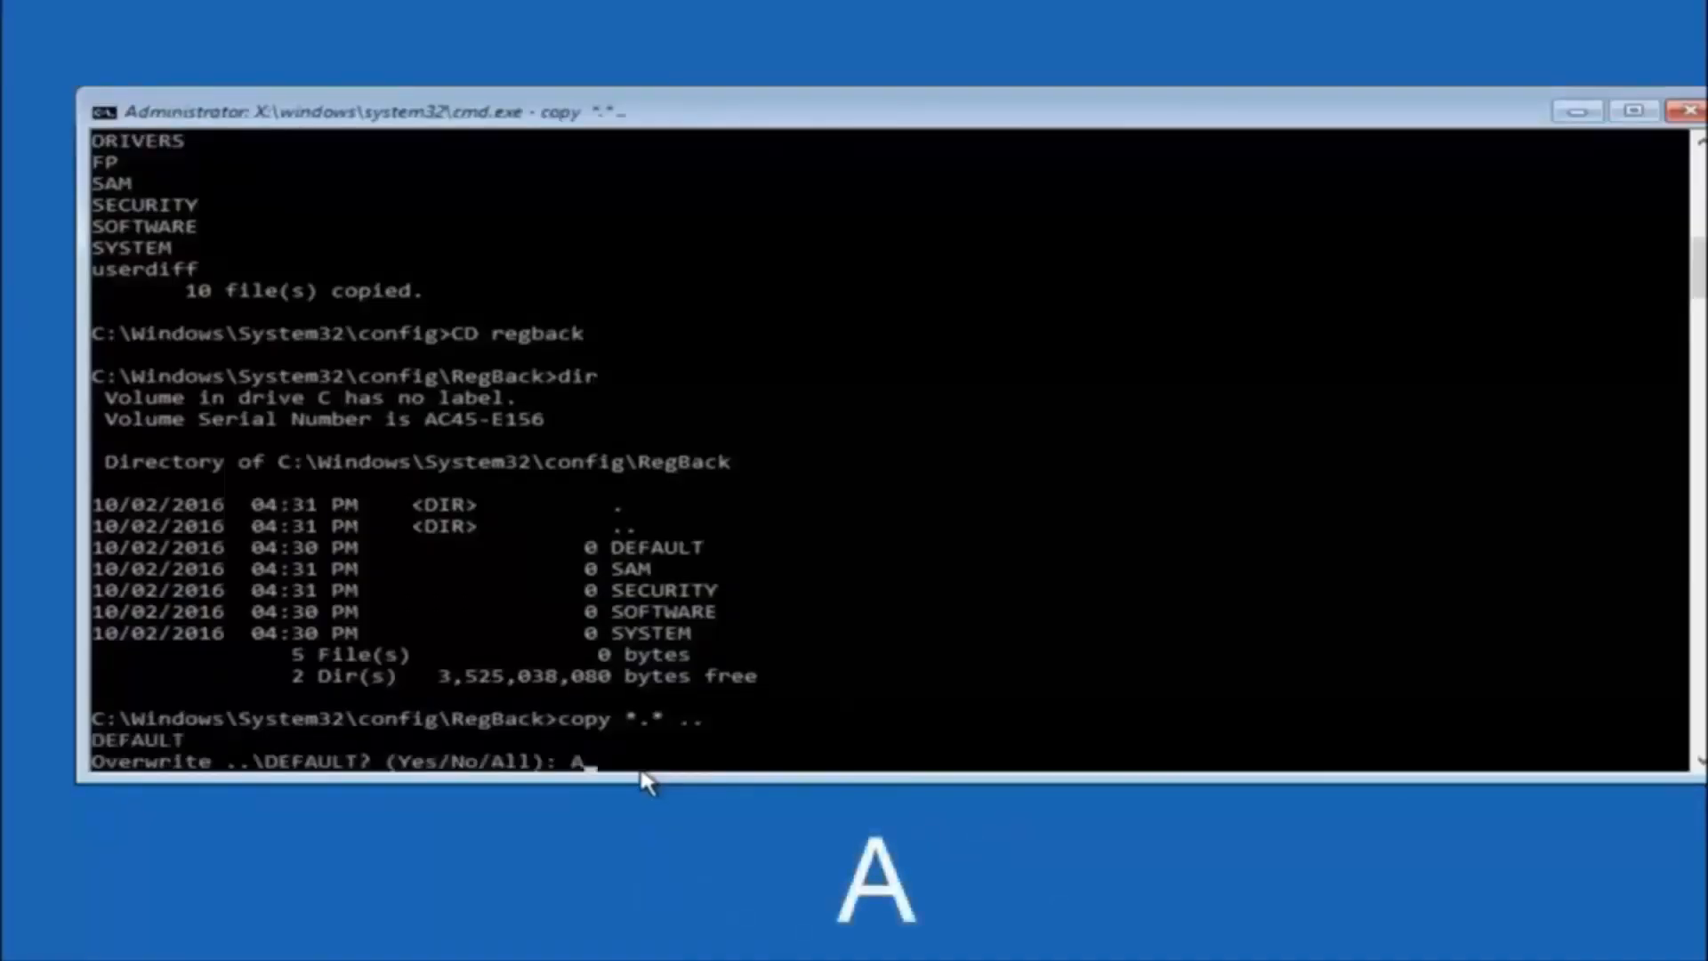
Answer the overwrite prompt with A so all RegBack files replace those in the parent config folder.
key("Return")
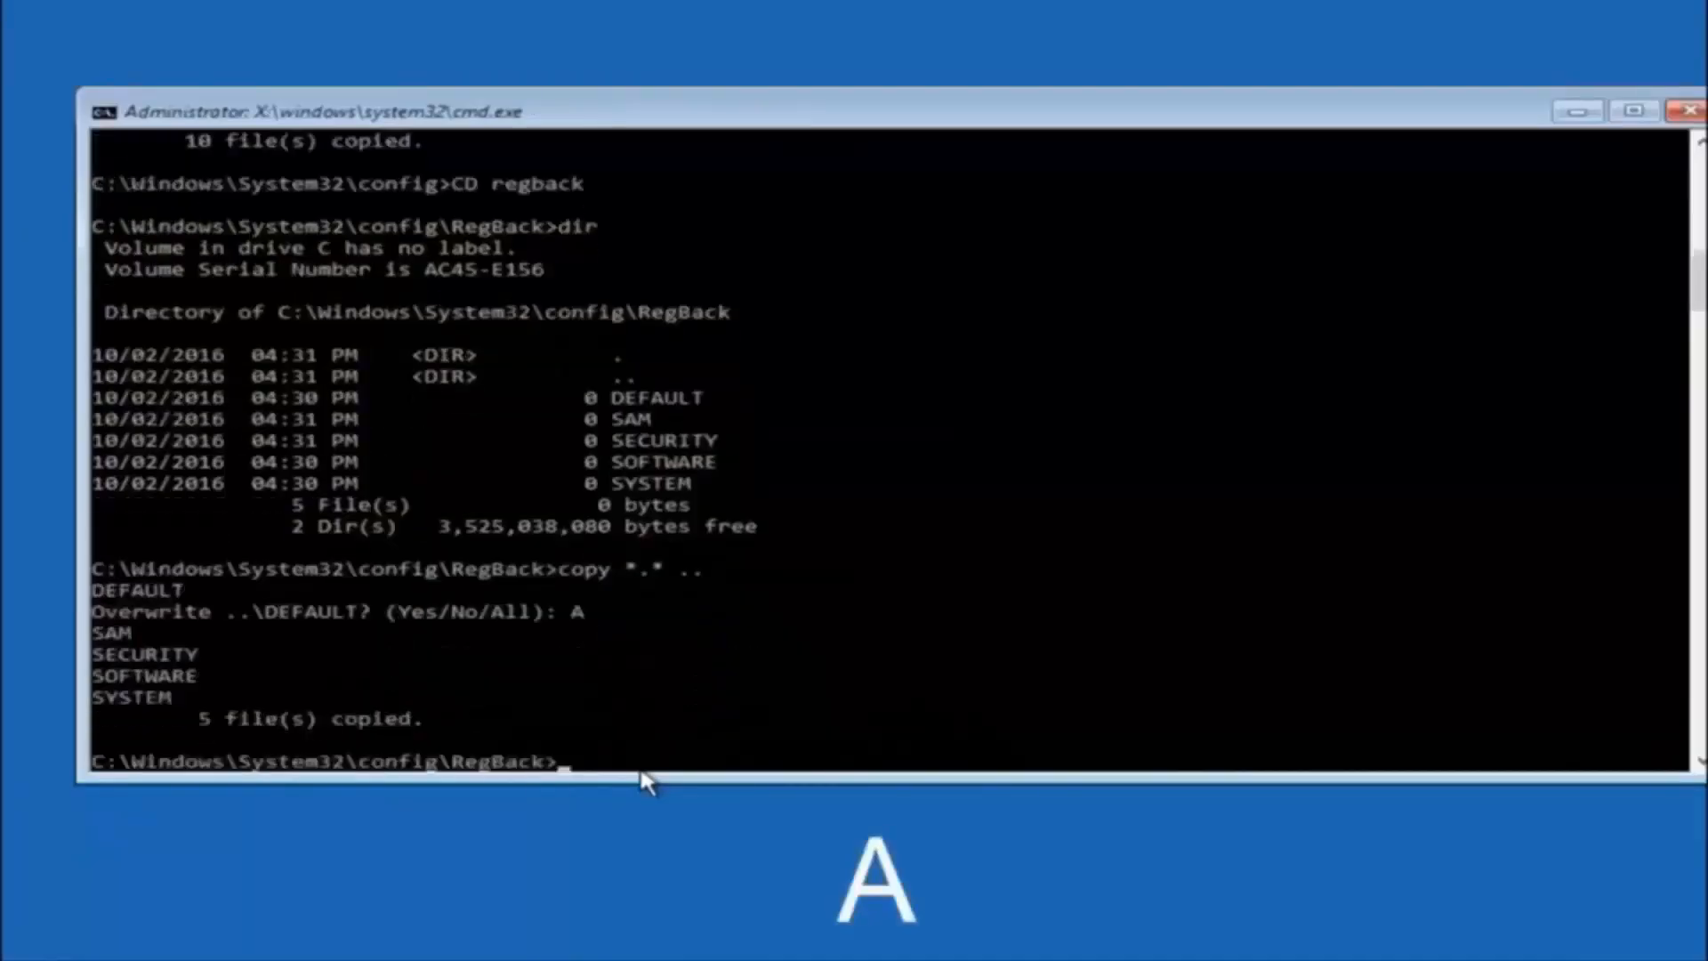